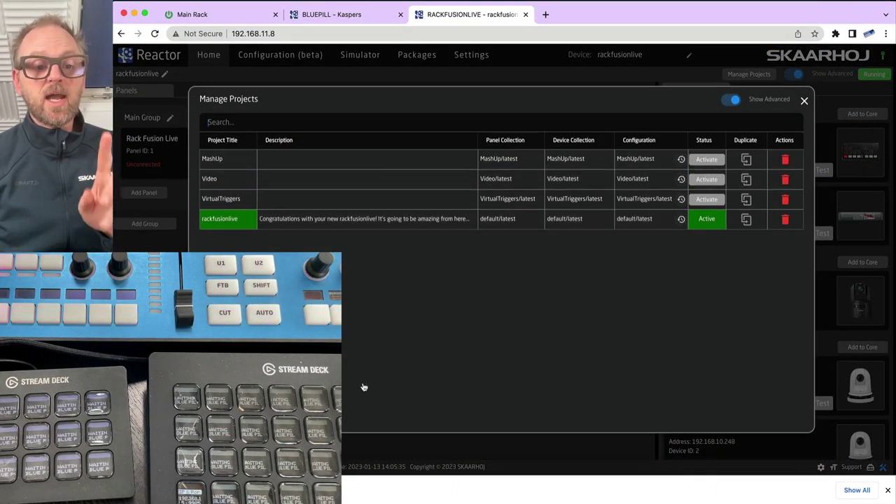
# - Create a new project named Playing With Modularity in Normal mode, save its details and make it the active project
pyautogui.click(803, 102)
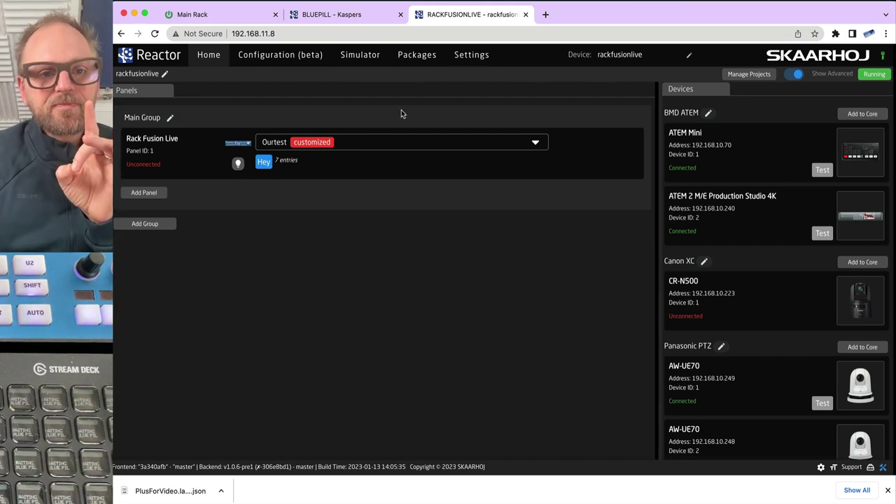
pyautogui.click(744, 75)
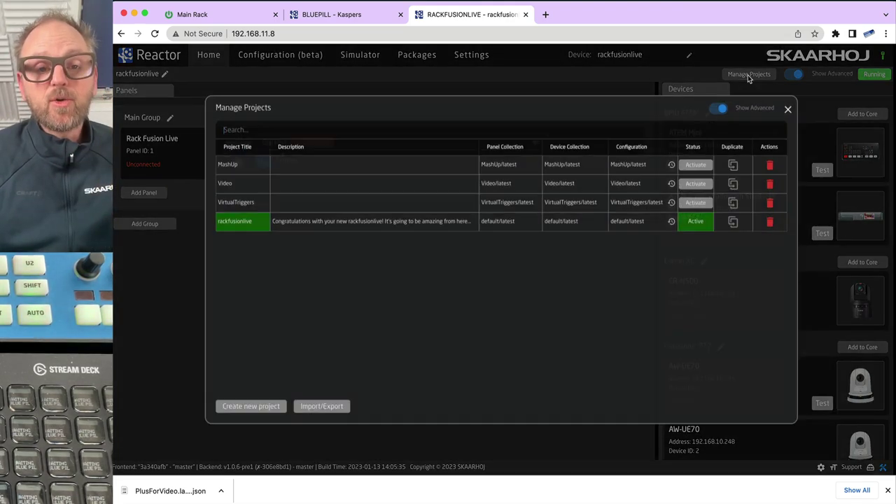
pyautogui.click(238, 415)
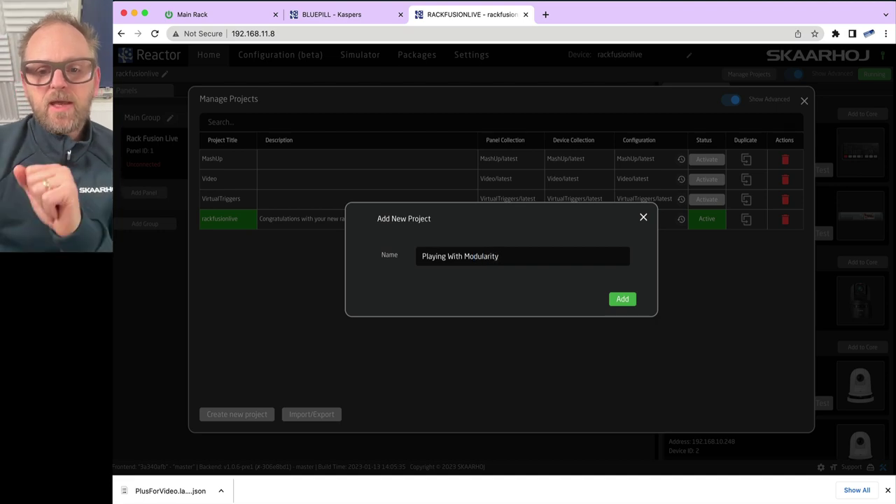
pyautogui.click(620, 298)
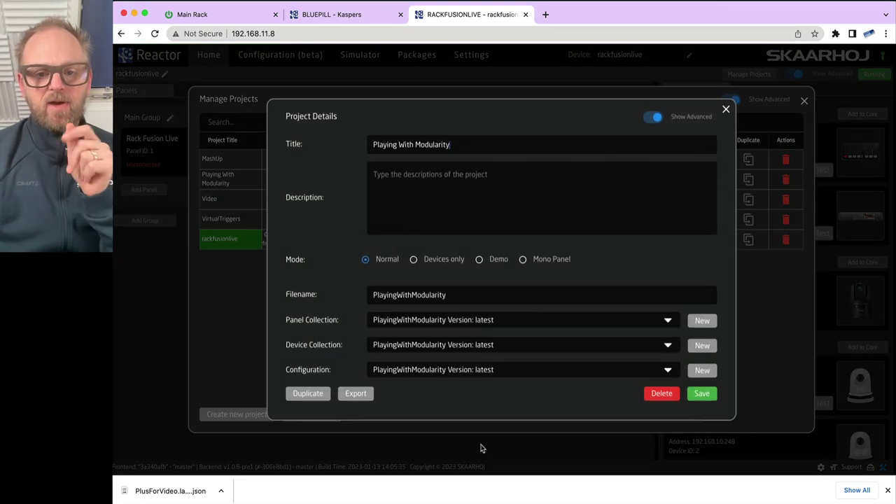
pyautogui.click(701, 394)
pyautogui.click(609, 282)
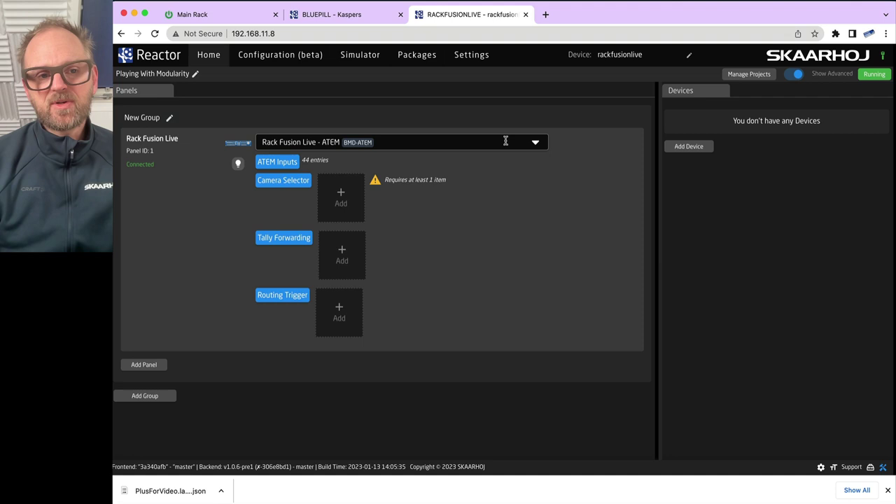
# - Create a custom configuration named ThreePanels for the Rack Fusion Live panel
pyautogui.click(450, 142)
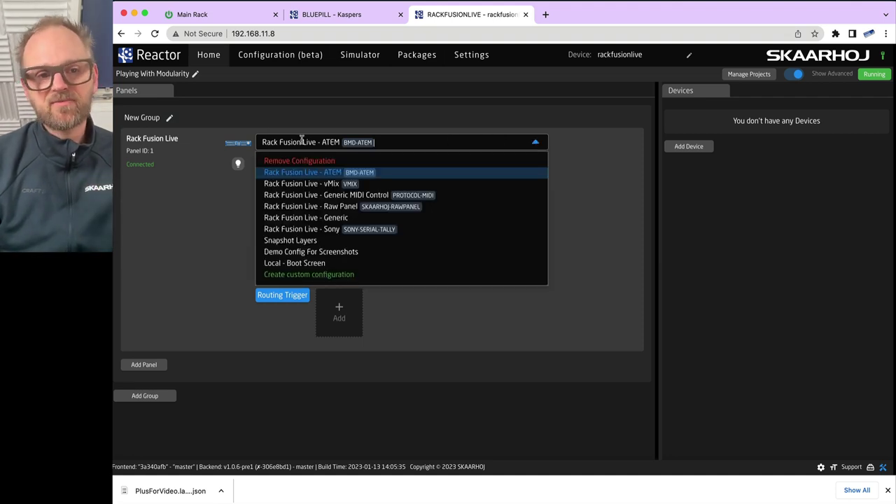
pyautogui.click(314, 276)
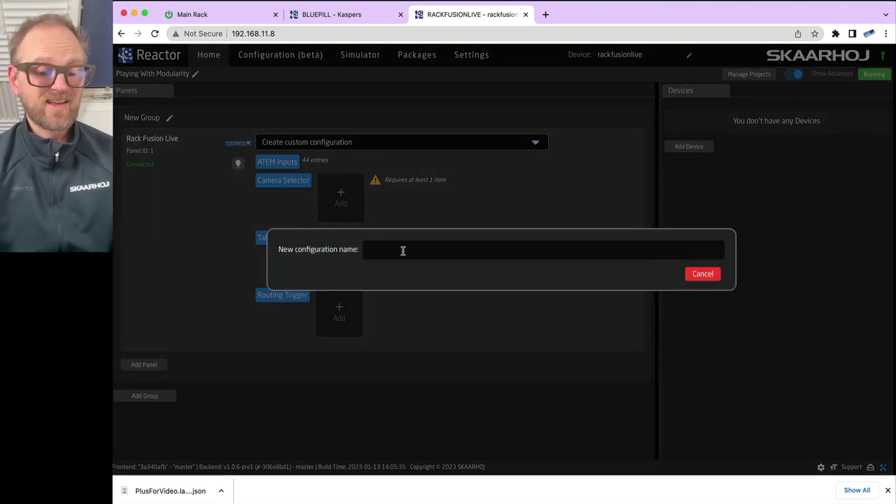
pyautogui.write('ThreePanels')
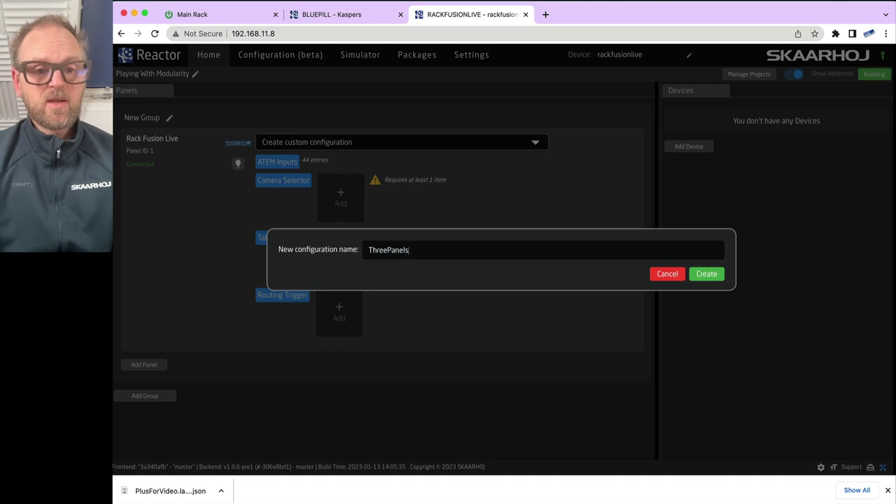
pyautogui.click(707, 274)
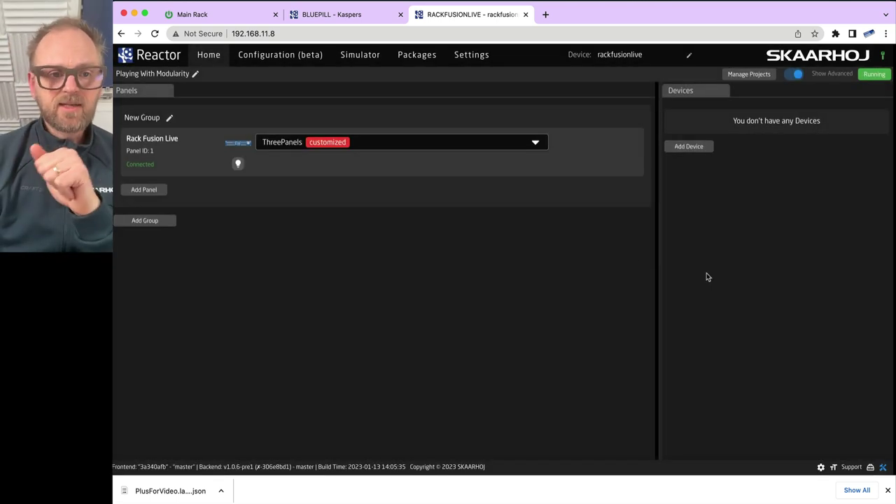
# - Check the panels discovered on the network, then open the Blue Pill at 192.168.11.5 in a new browser tab
pyautogui.click(150, 197)
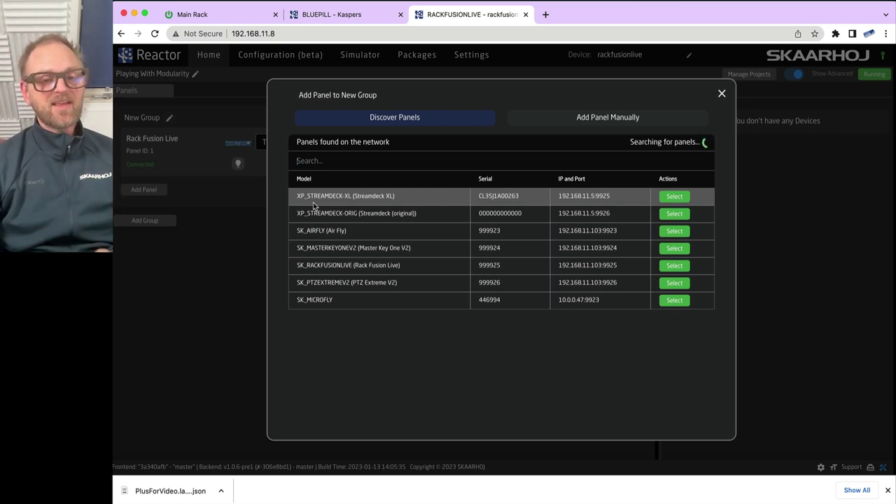
pyautogui.click(256, 246)
pyautogui.hotkey('ctrl', 't')
pyautogui.write('19')
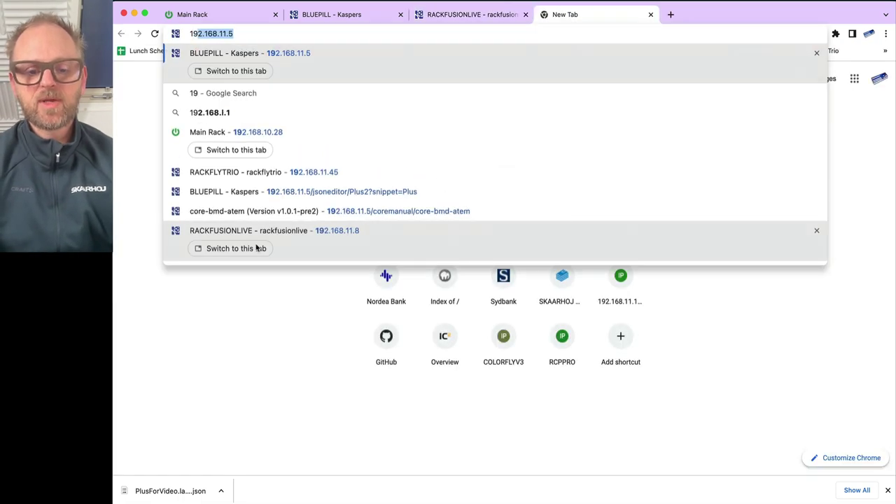
pyautogui.write('2.168.11.5')
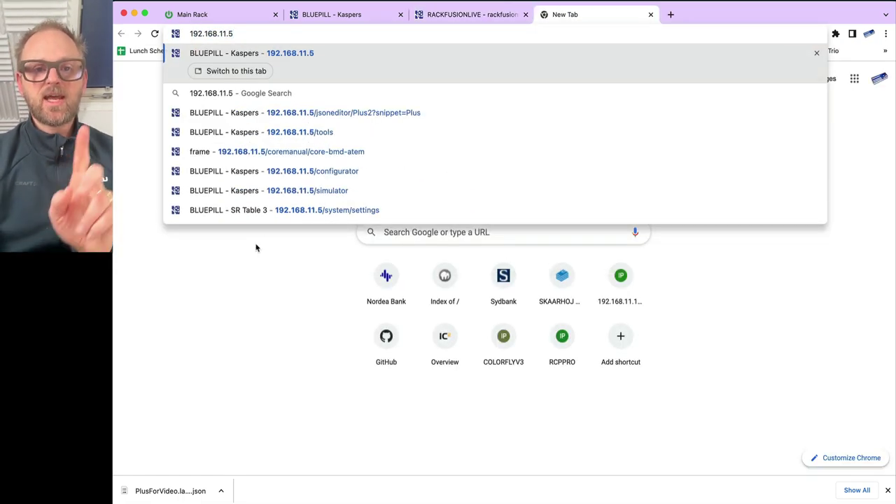
pyautogui.press('Return')
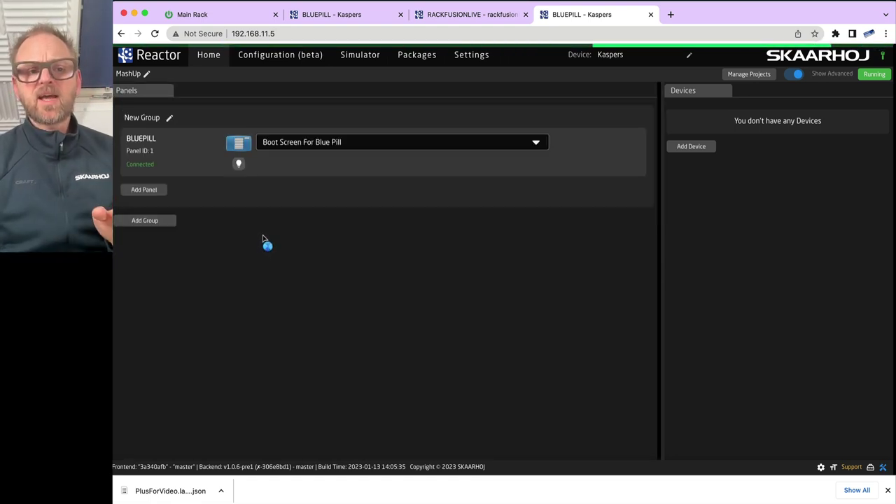
# - Find the xpanel-streamdeck package among the Blue Pill's installed packages and open its configuration page
pyautogui.click(420, 59)
pyautogui.scroll(-5, 231, 336)
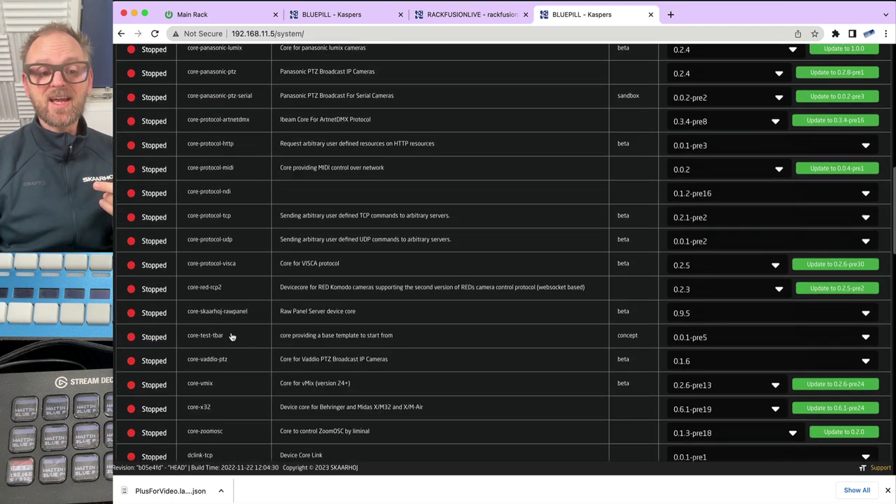
pyautogui.scroll(-4, 232, 335)
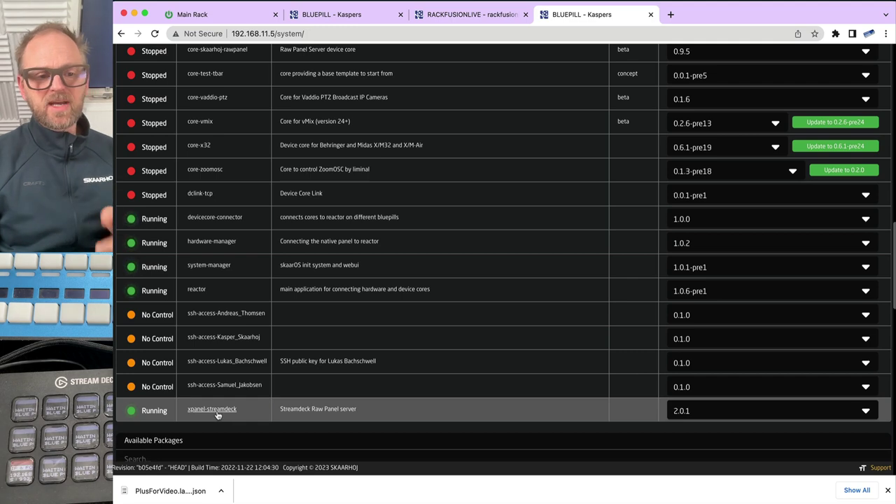
pyautogui.click(217, 414)
# - Save the xpanel-streamdeck configuration with Large Text and No LED Bar off, and restart the package
pyautogui.scroll(-5, 190, 413)
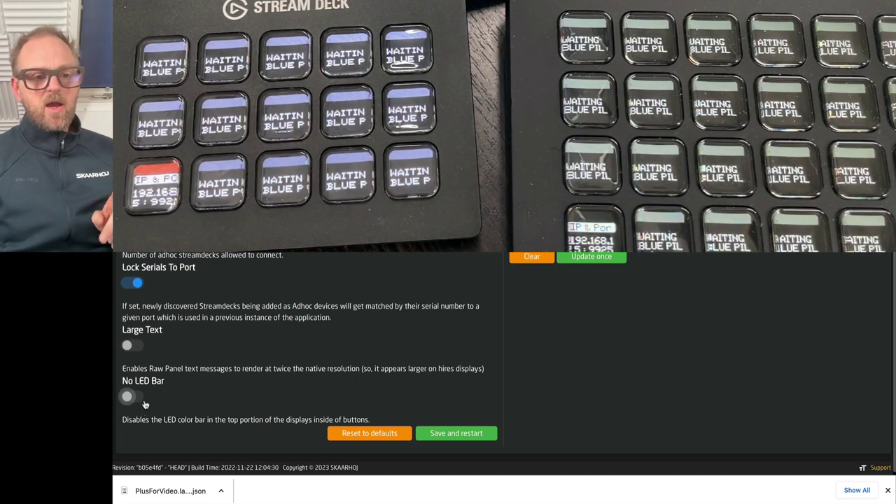
pyautogui.click(453, 433)
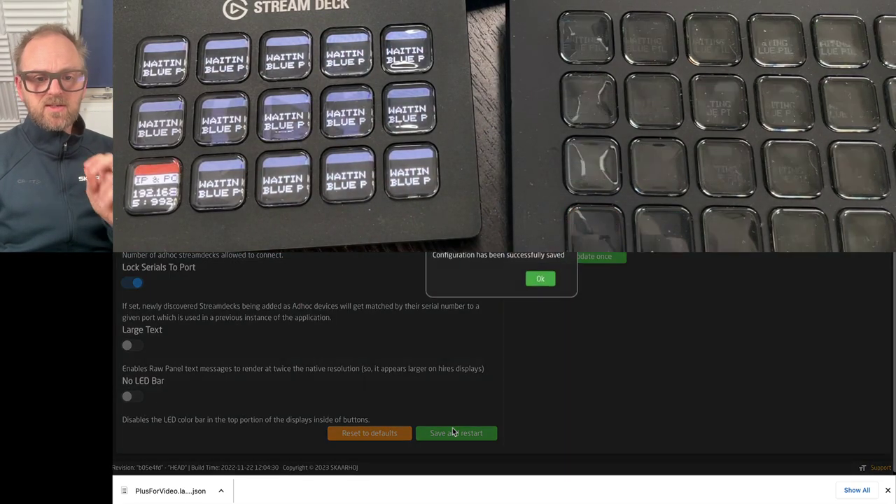
pyautogui.click(553, 280)
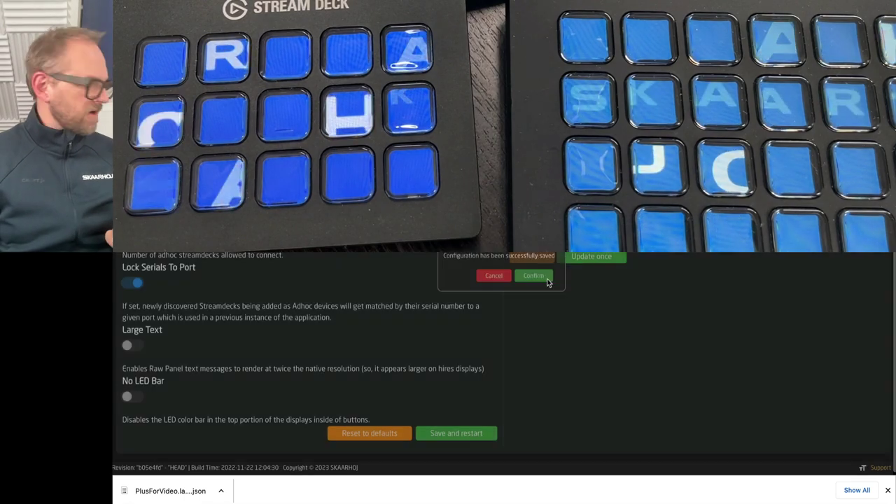
pyautogui.click(548, 279)
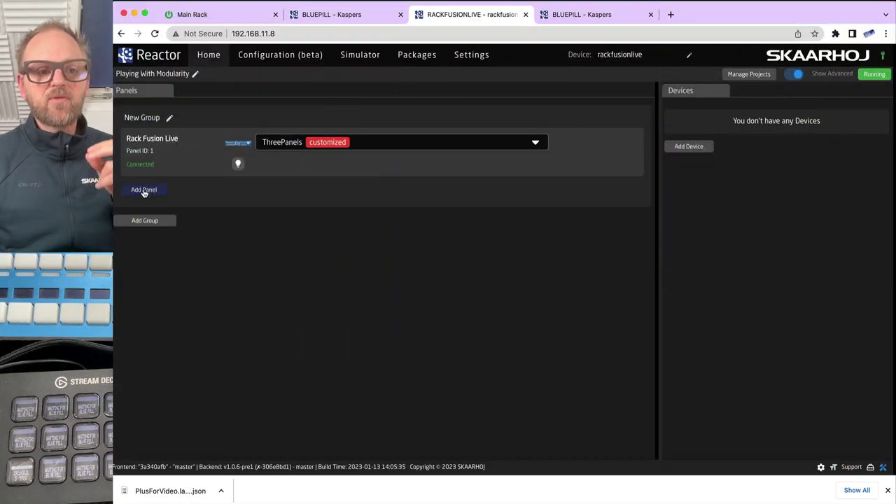
# - Add the discovered XP_STREAMDECK-XL and XP_STREAMDECK-ORIG panels to New Group on the Rack Fusion Live
pyautogui.click(144, 190)
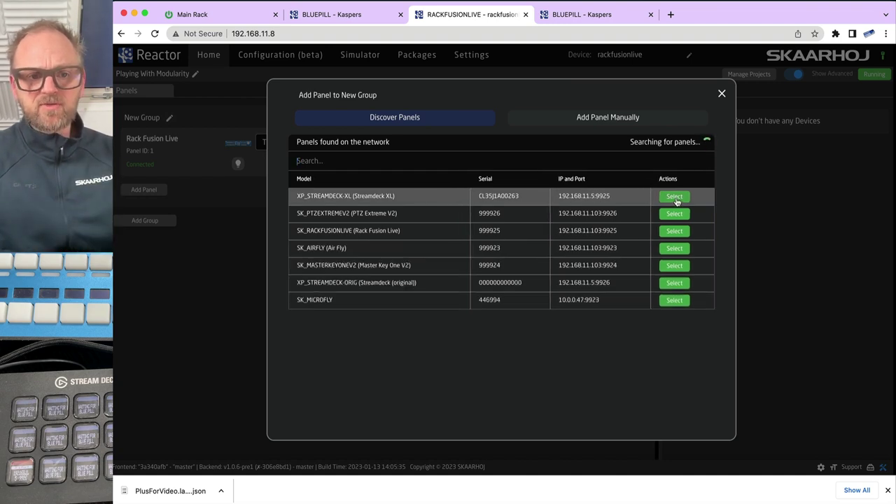
pyautogui.click(676, 198)
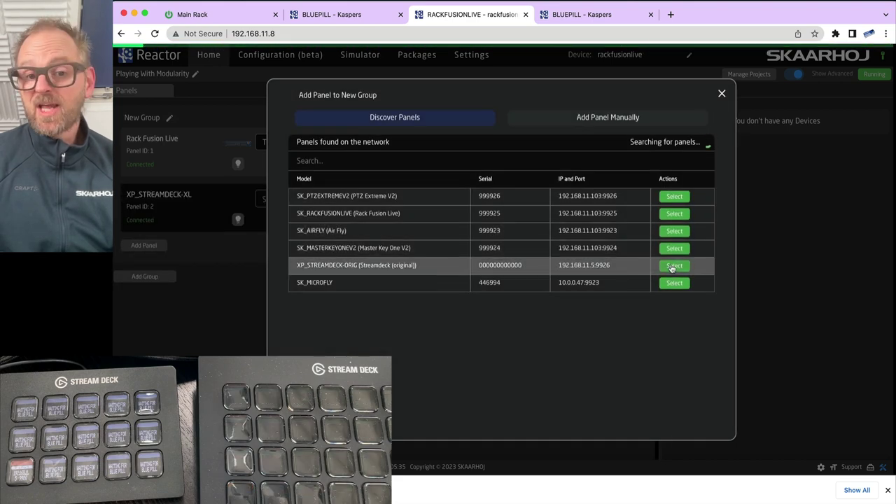
pyautogui.click(672, 266)
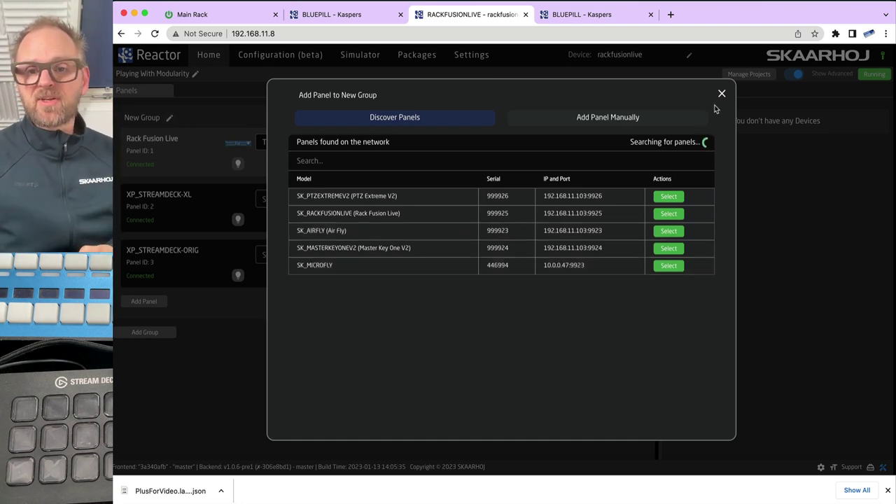
pyautogui.click(721, 93)
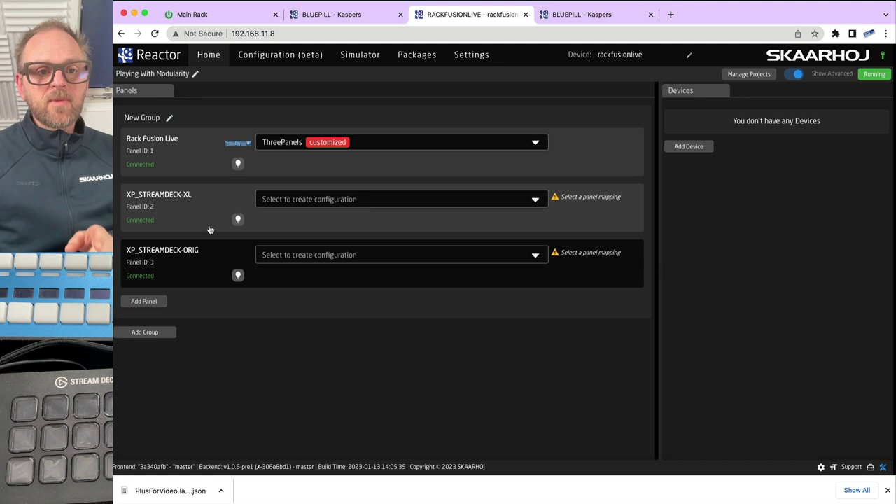
# - Expand the Root Layer and Include ThreePanels entries in the configuration's layer tree
pyautogui.click(358, 56)
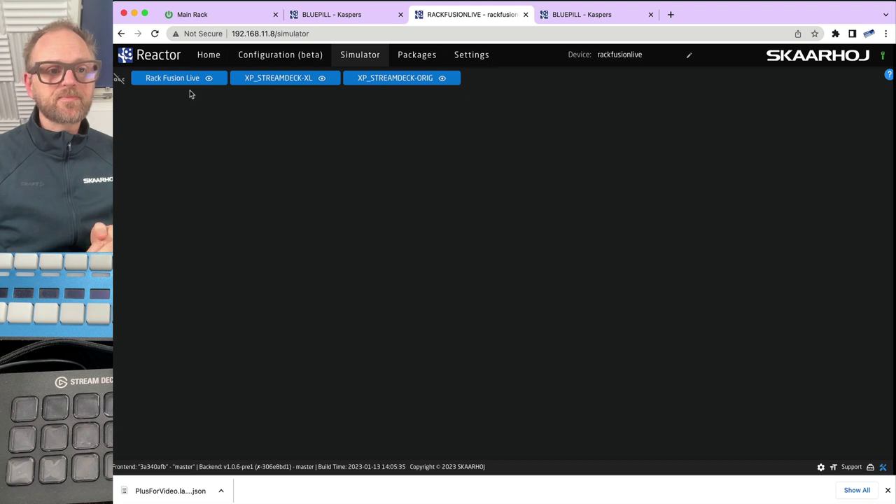
pyautogui.click(276, 56)
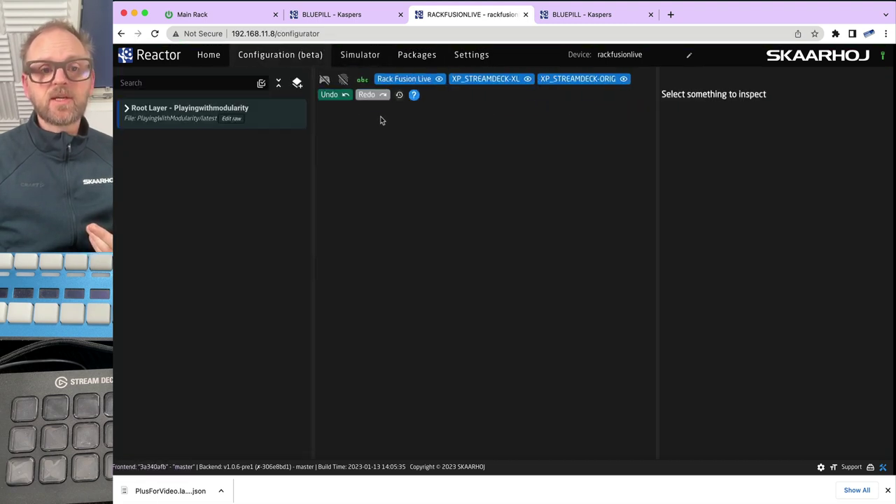
pyautogui.click(128, 110)
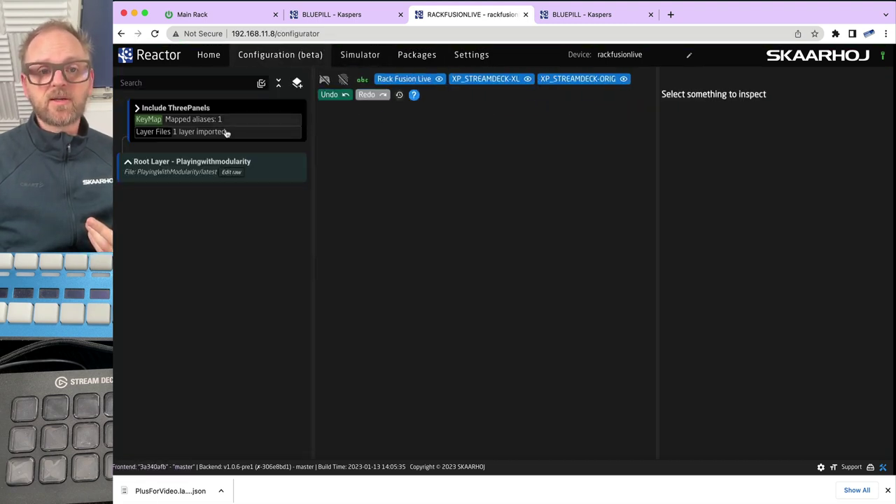
pyautogui.click(137, 110)
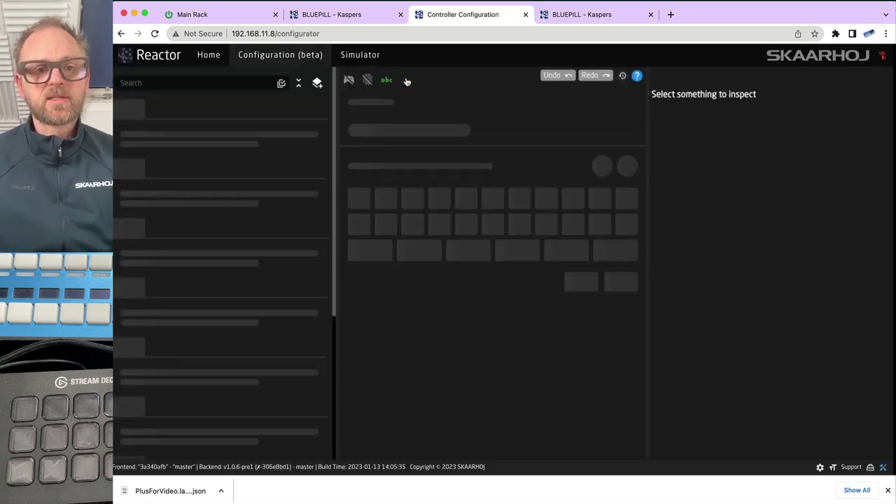
# - Examine the arrangement of the three panels in the simulator, then review their mappings on the home page
pyautogui.click(353, 60)
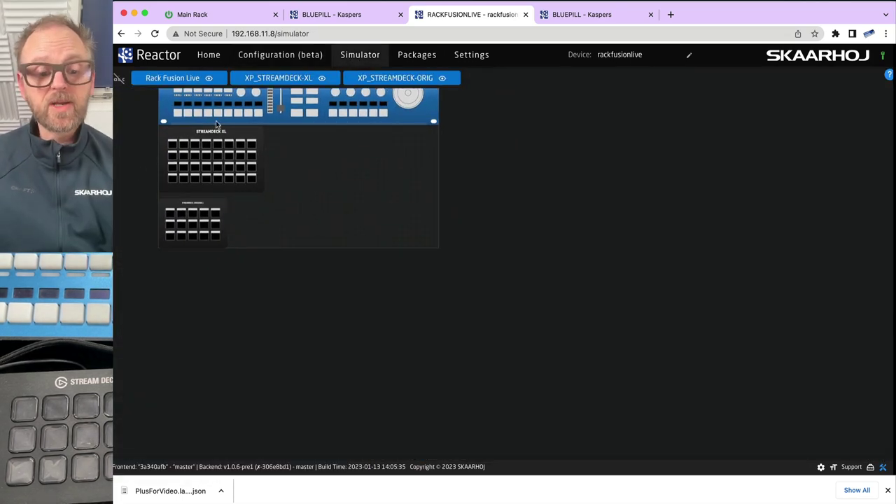
pyautogui.moveTo(216, 125); pyautogui.dragTo(257, 219)
pyautogui.scroll(3, 257, 219)
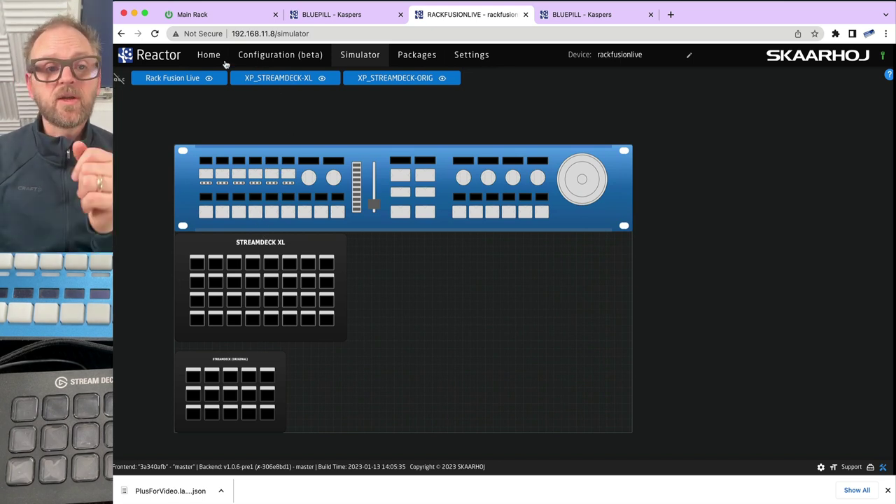
pyautogui.click(210, 56)
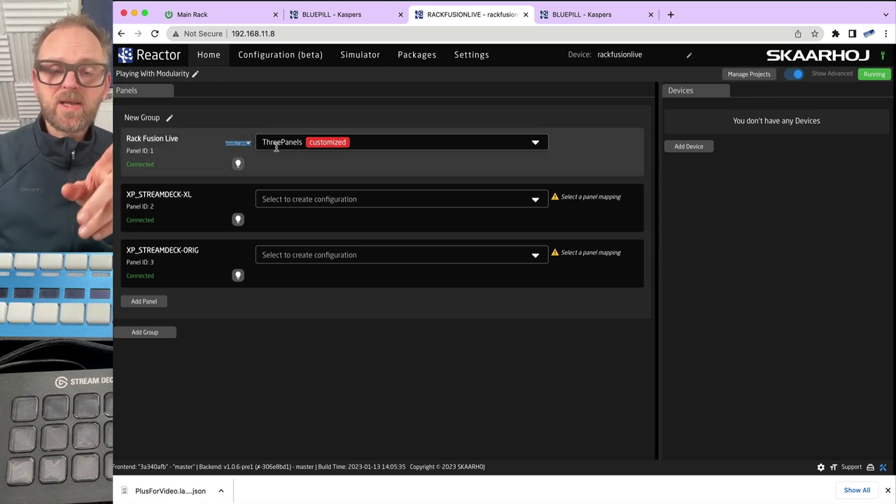
# - In the configurator, select a group of Rack Fusion Live controls together with all keys on the Stream Deck XL and original Stream Deck
pyautogui.click(273, 62)
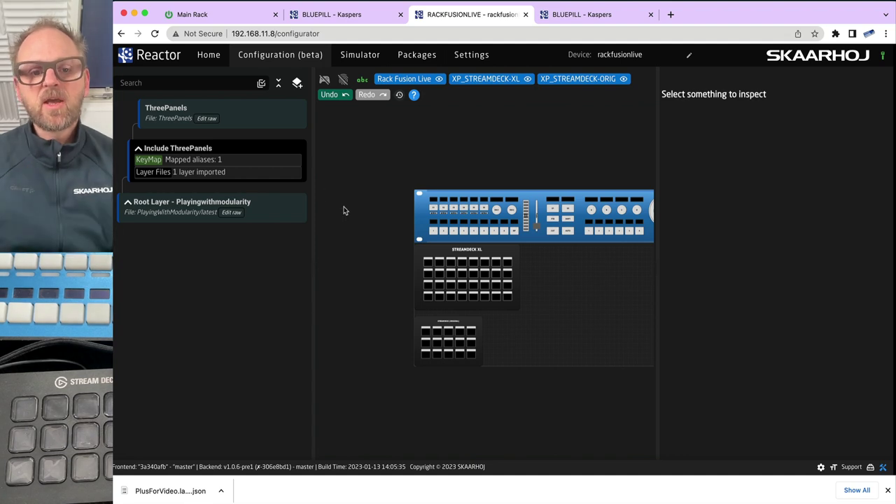
pyautogui.scroll(-2, 374, 224)
pyautogui.scroll(6, 374, 224)
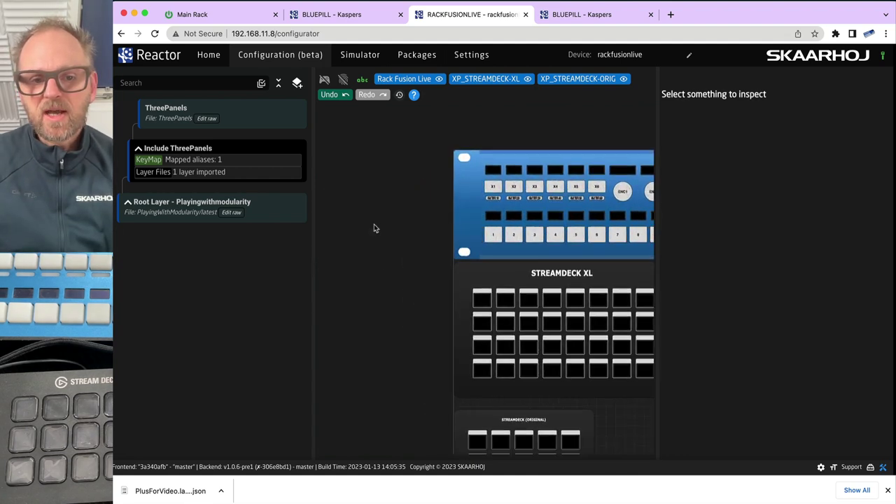
pyautogui.scroll(-2, 368, 219)
pyautogui.hscroll(4, 369, 220)
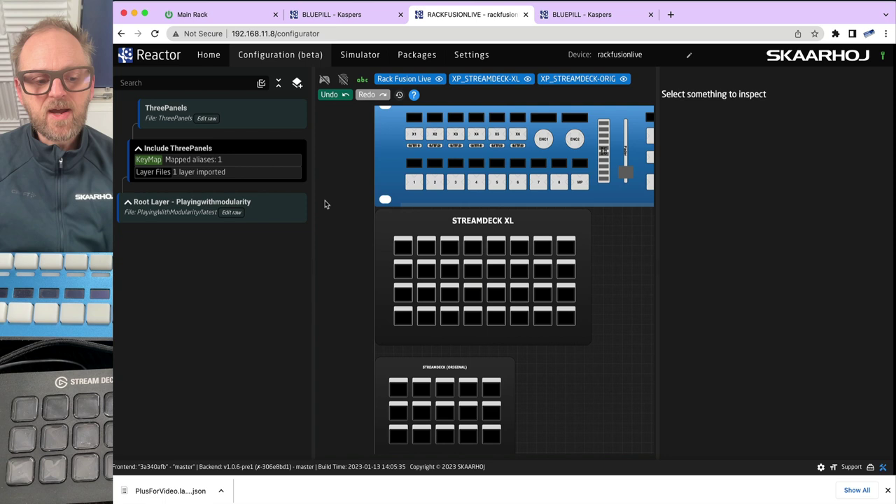
pyautogui.click(325, 200)
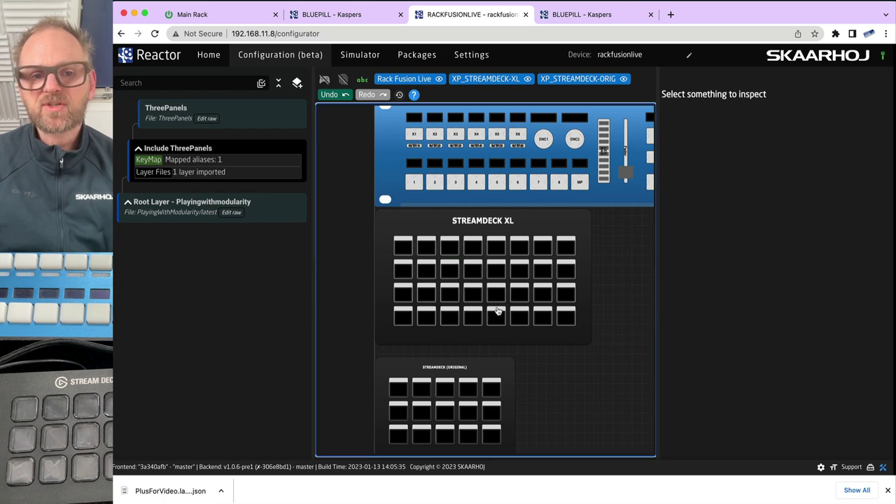
pyautogui.moveTo(402, 166); pyautogui.dragTo(588, 443)
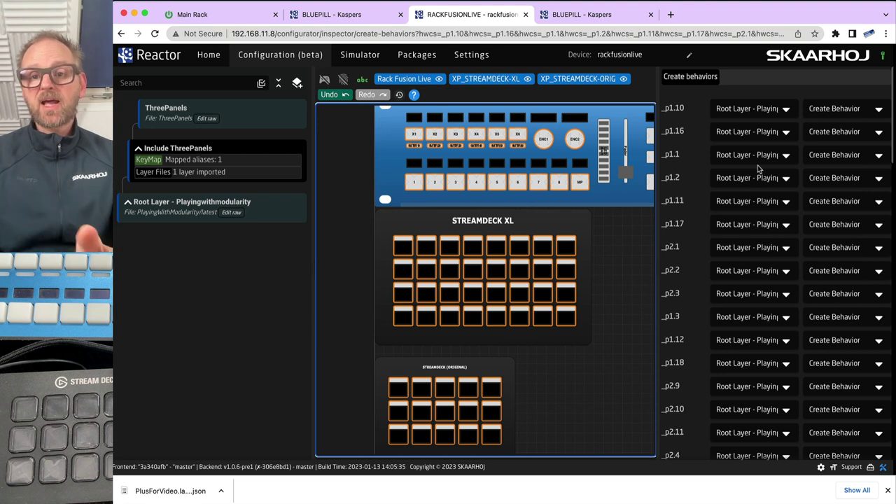
# - Try creating separate behaviors on the ThreePanels layer for all selected controls across the three panels, and undo the creation
pyautogui.click(254, 119)
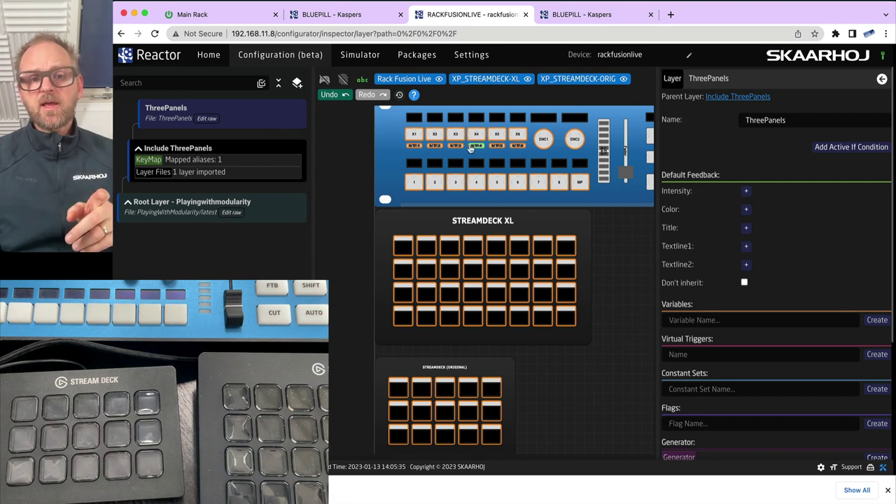
pyautogui.rightClick(420, 138)
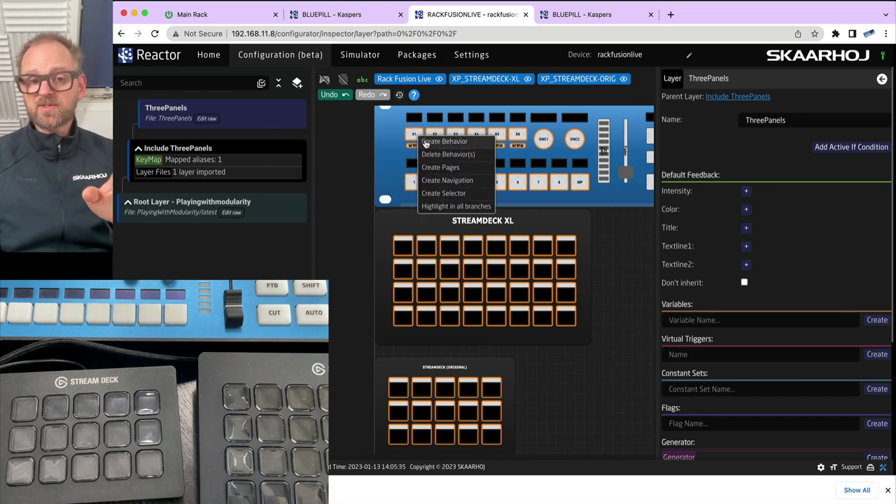
pyautogui.click(436, 143)
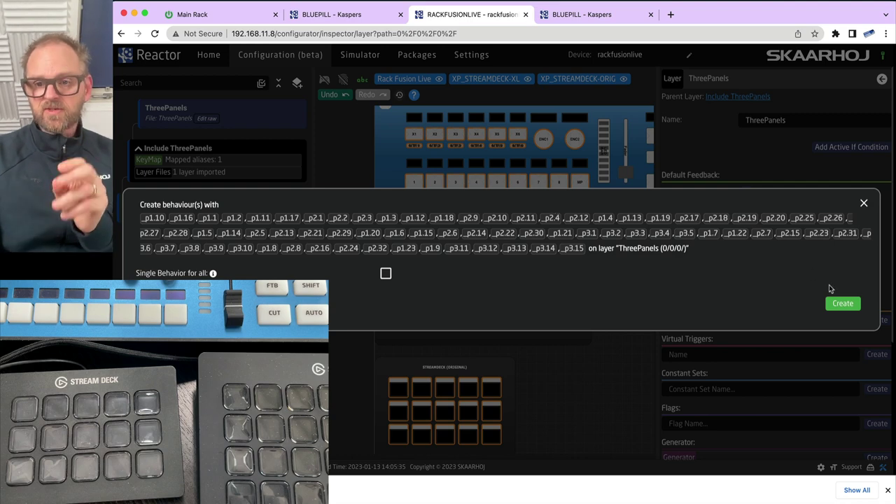
pyautogui.click(843, 305)
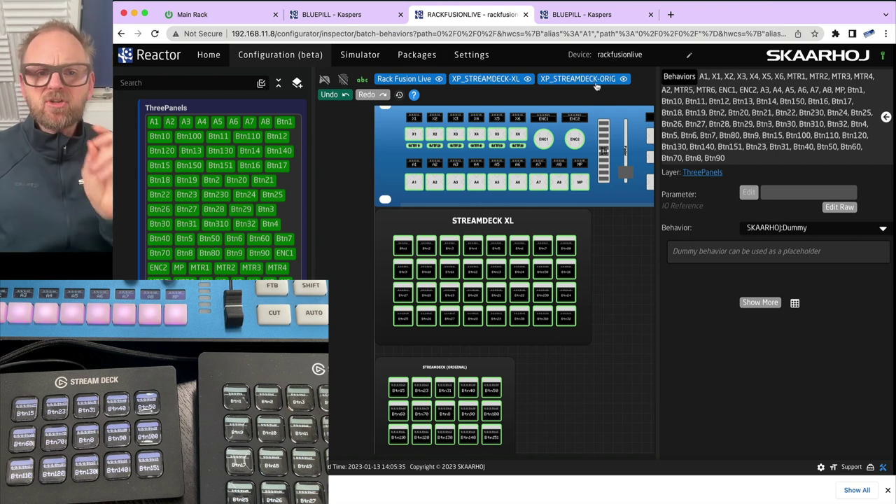
pyautogui.click(341, 99)
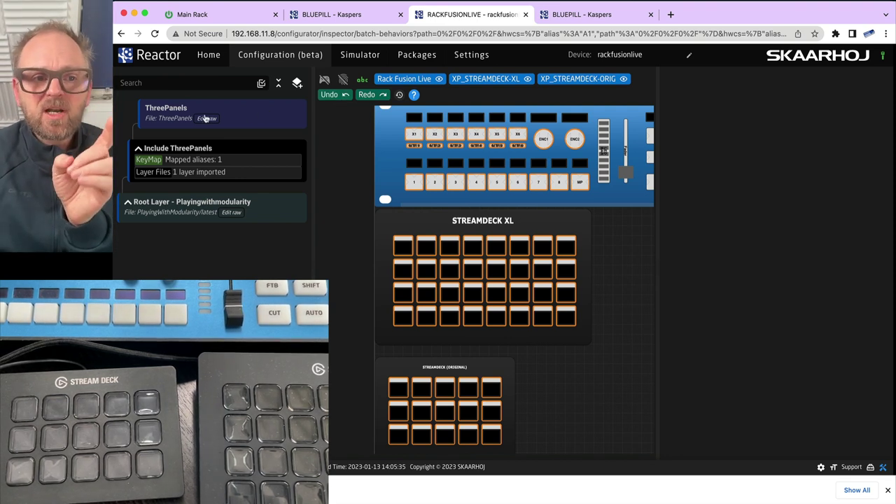
# - Copy the model name XP_STREAMDECK-XL from that panel's settings on the home page and close the settings without changes
pyautogui.click(208, 56)
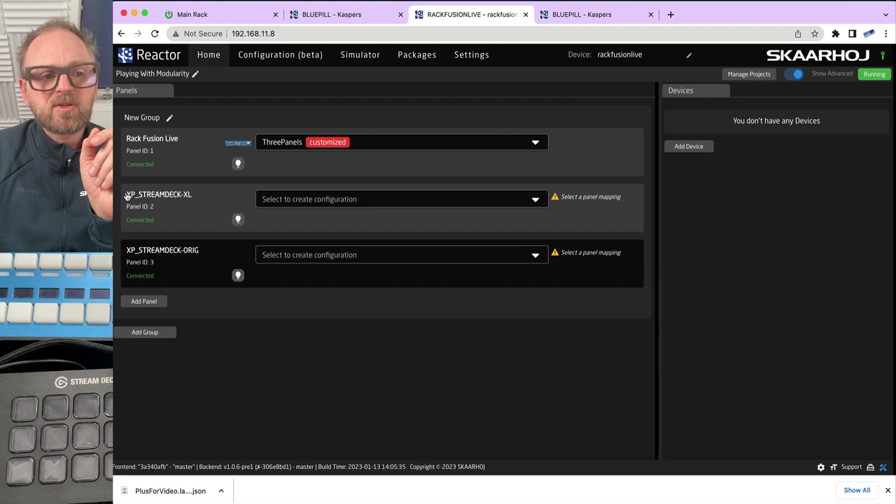
pyautogui.click(165, 198)
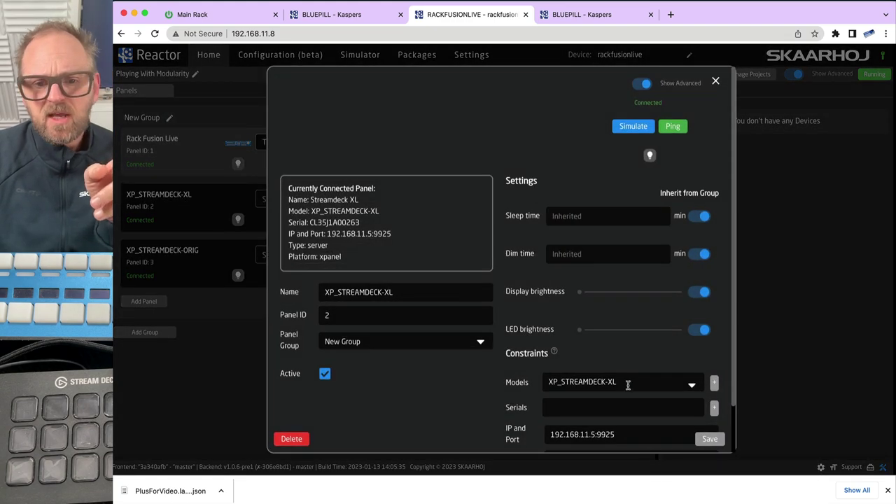
pyautogui.moveTo(545, 384); pyautogui.dragTo(618, 383)
pyautogui.press('super+c')
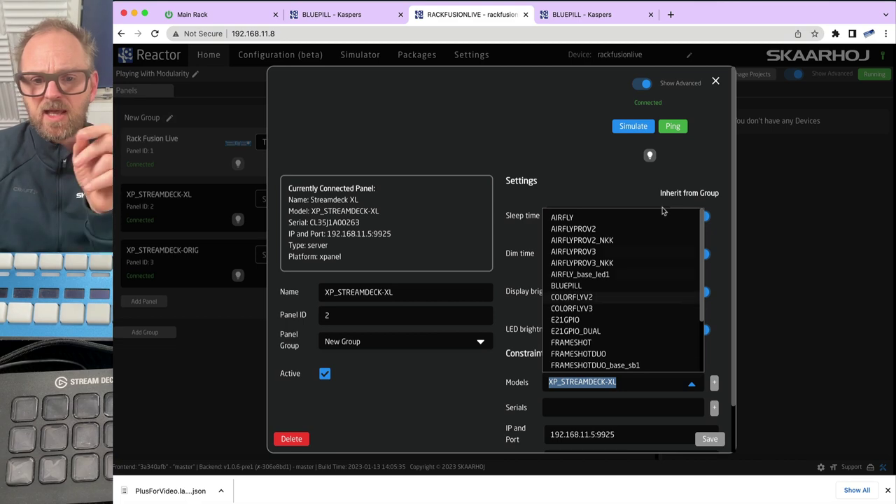
pyautogui.click(608, 168)
pyautogui.click(716, 83)
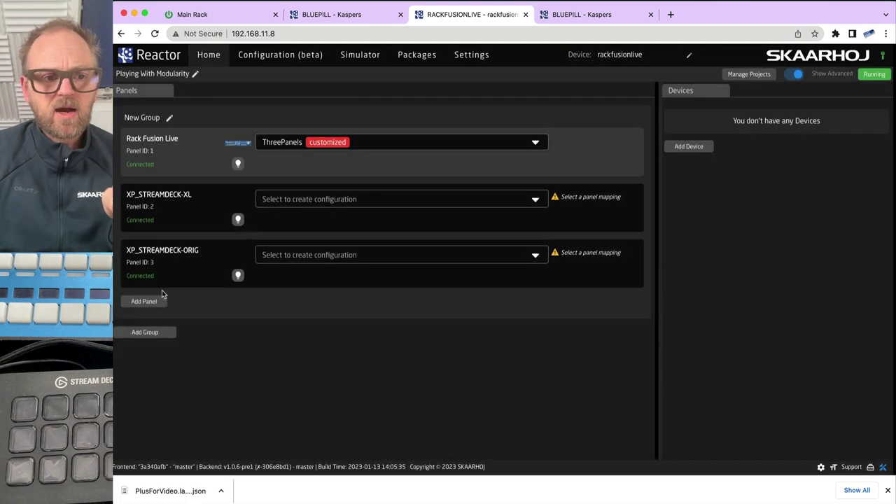
# - In the raw ThreePanels file, add a PanelMapping entry "2" containing the copied model "XP_STREAMDECK-XL"
pyautogui.click(272, 56)
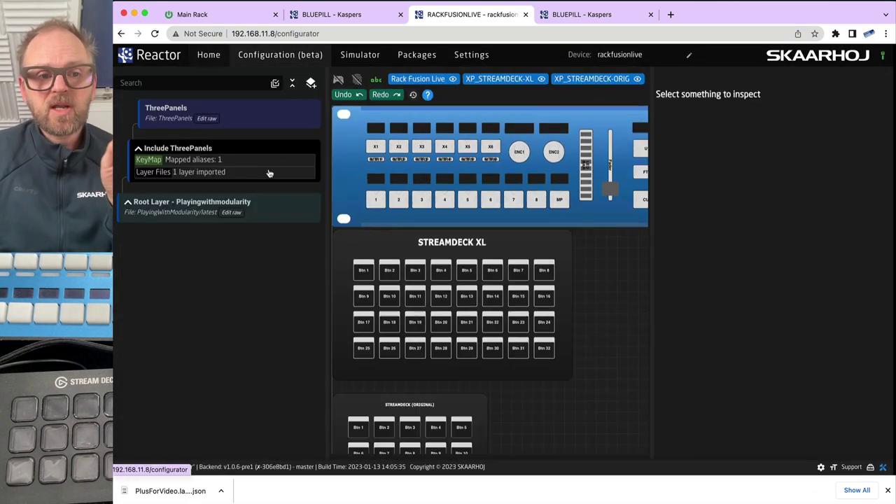
pyautogui.click(204, 118)
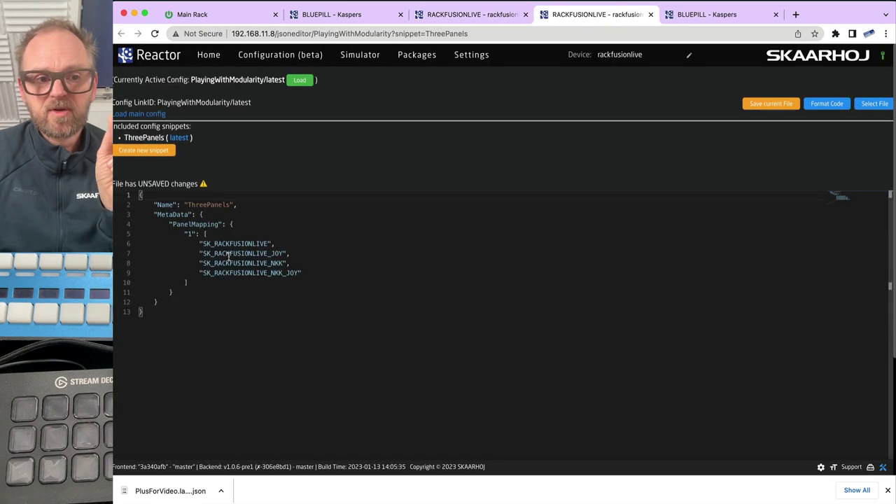
pyautogui.click(204, 283)
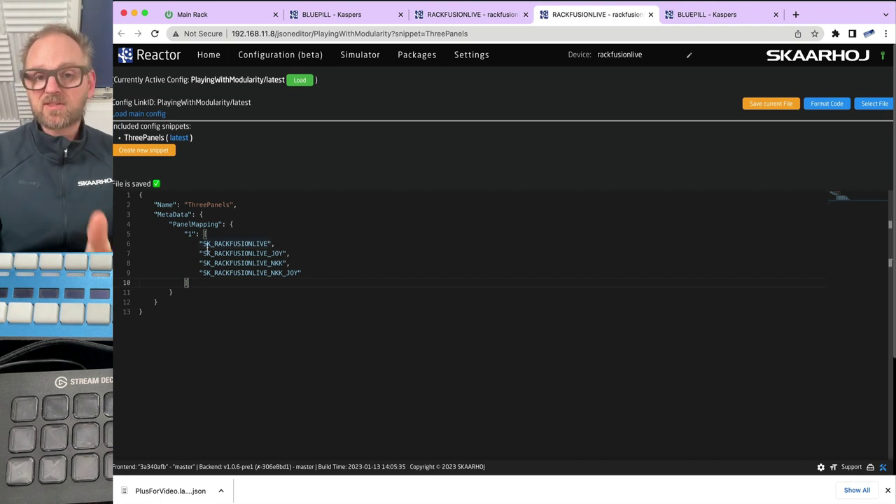
pyautogui.write(',')
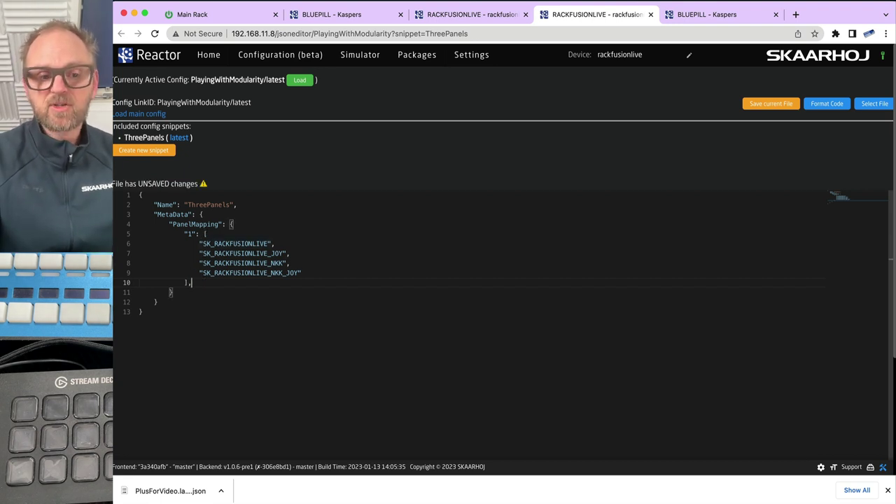
pyautogui.press('Return')
pyautogui.write('"')
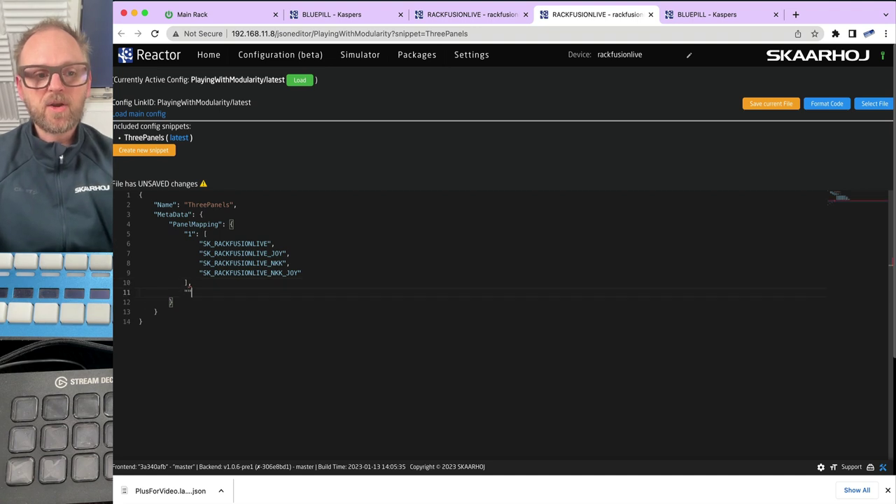
pyautogui.press('Left')
pyautogui.write('2": ')
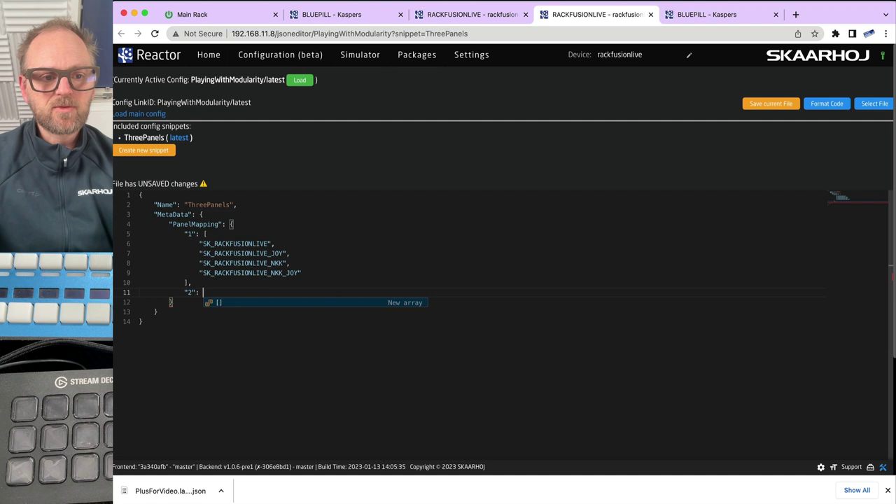
pyautogui.write('[')
pyautogui.press('Return')
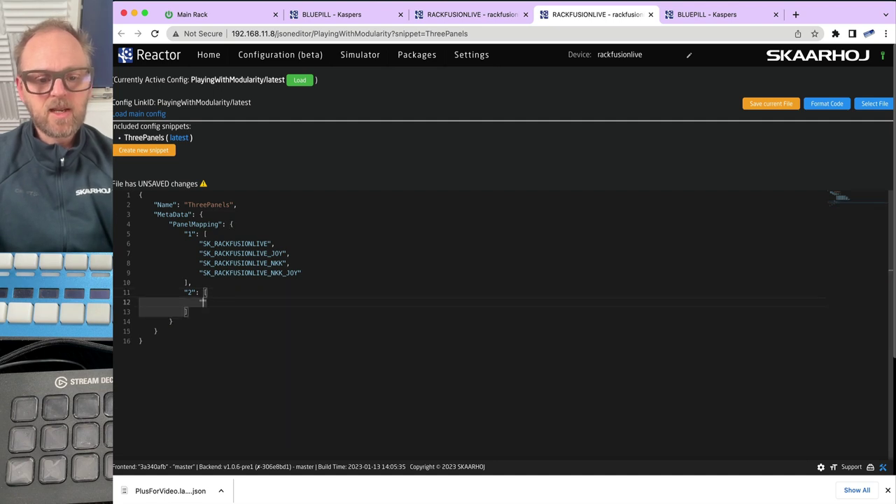
pyautogui.write('"')
pyautogui.press('super+v')
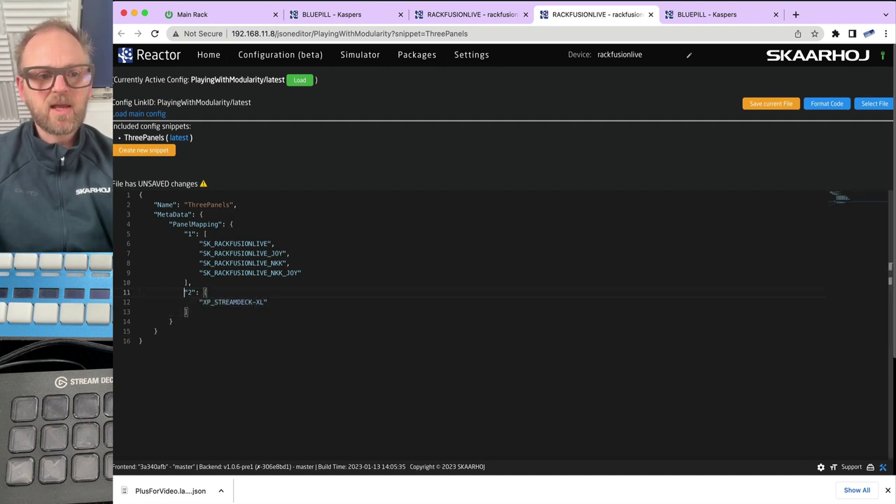
# - Duplicate the "2" mapping block directly below itself in PanelMapping, separating the two blocks with a comma
pyautogui.press('Up')
pyautogui.press('Home')
pyautogui.press('Home')
pyautogui.hotkey('shift', 'Down')
pyautogui.hotkey('shift', 'Down')
pyautogui.hotkey('shift', 'Down')
pyautogui.press('super+c')
pyautogui.press('Right')
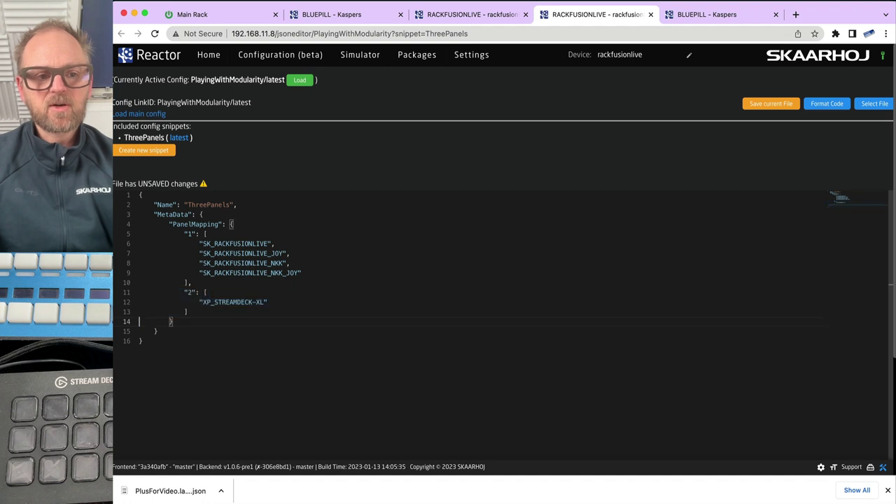
pyautogui.press('super+v')
pyautogui.press('Up')
pyautogui.press('Up')
pyautogui.press('Up')
pyautogui.press('Up')
pyautogui.press('End')
pyautogui.write(',')
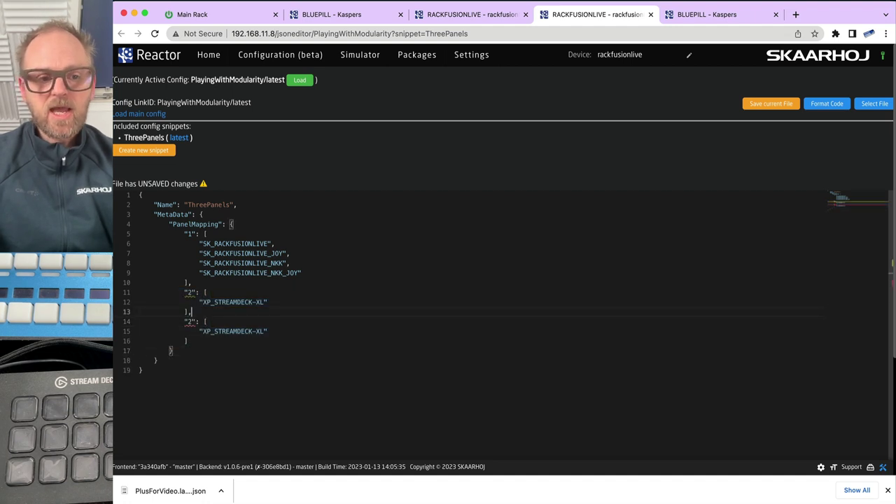
# - Change the duplicated mapping to "3" with model "XP_STREAMDECK-ORIG", save the ThreePanels file and close the raw editor
pyautogui.press('Down')
pyautogui.press('BackSpace')
pyautogui.write('3')
pyautogui.press('Down')
pyautogui.press('End')
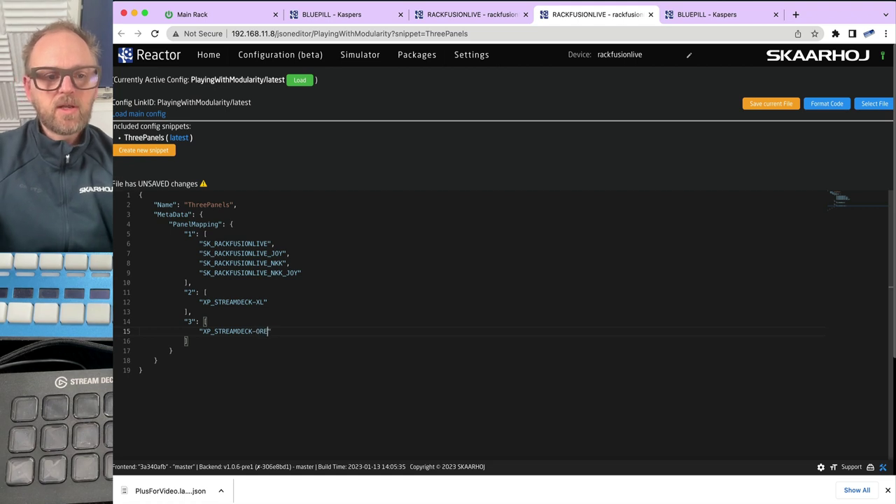
pyautogui.write('G')
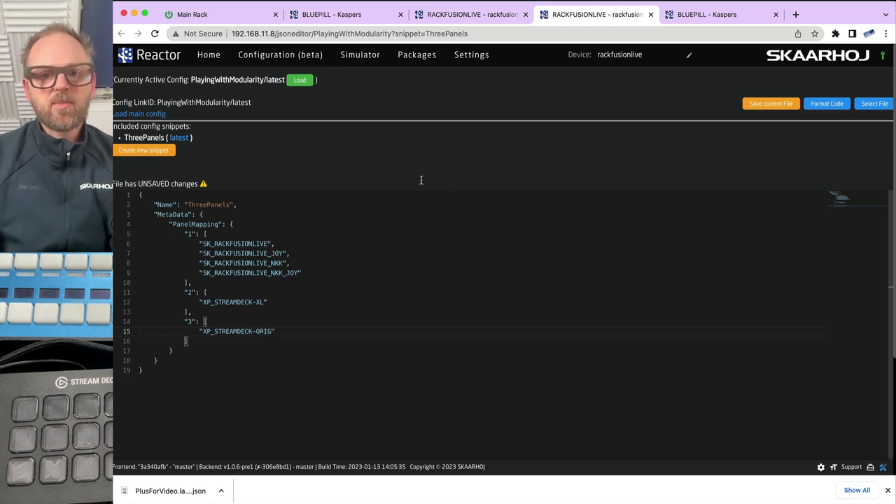
pyautogui.click(754, 105)
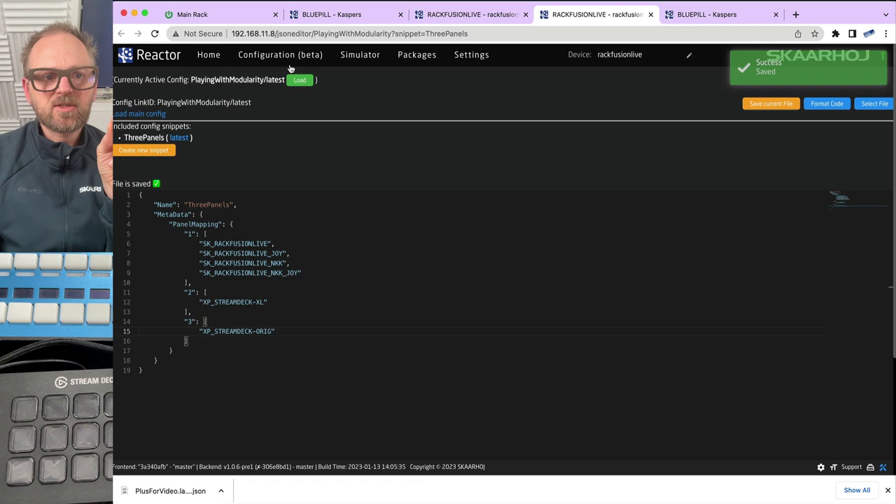
pyautogui.click(651, 16)
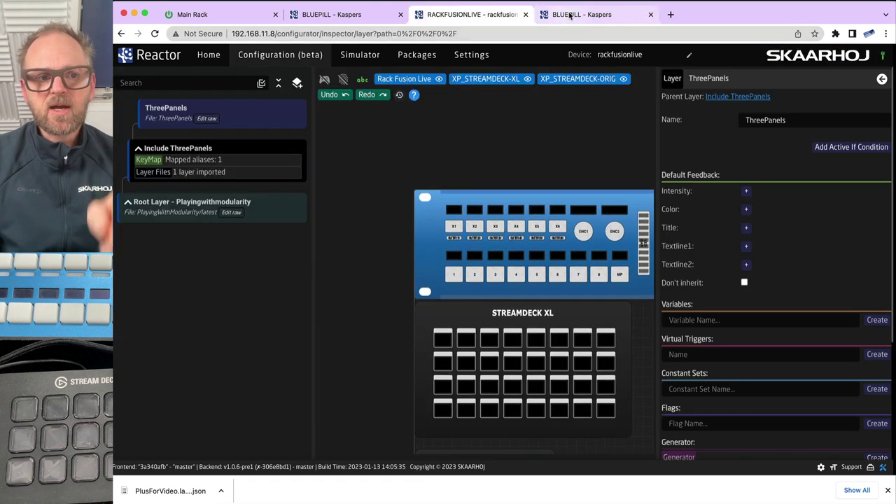
# - Reload the project and assign XP_STREAMDECK-XL and XP_STREAMDECK-ORIG as the missing panels of the ThreePanels configuration
pyautogui.press('super+r')
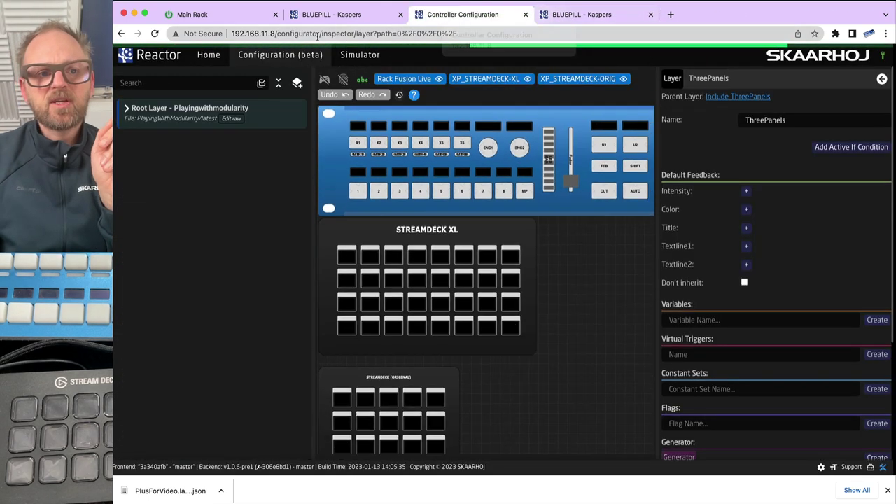
pyautogui.click(212, 55)
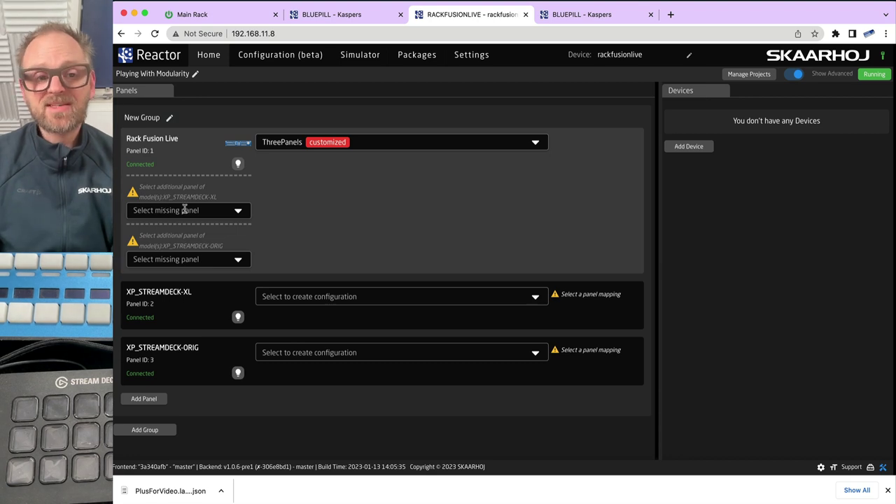
pyautogui.click(238, 210)
pyautogui.click(199, 231)
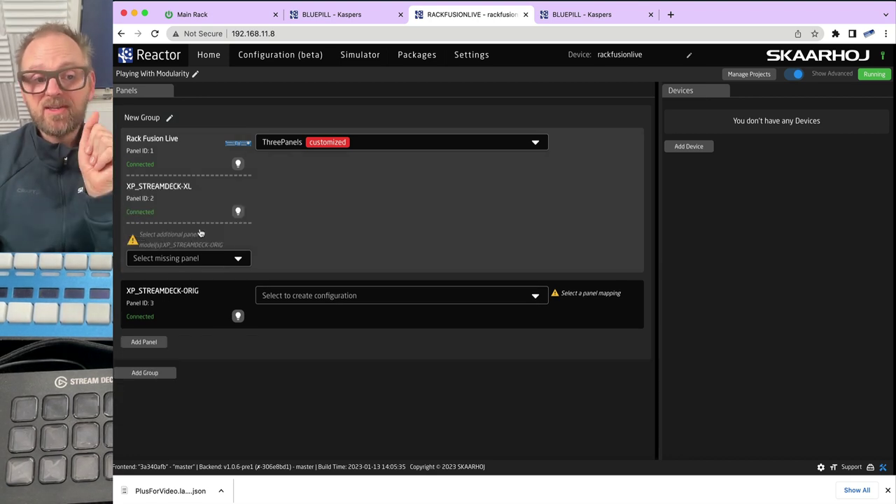
pyautogui.click(238, 259)
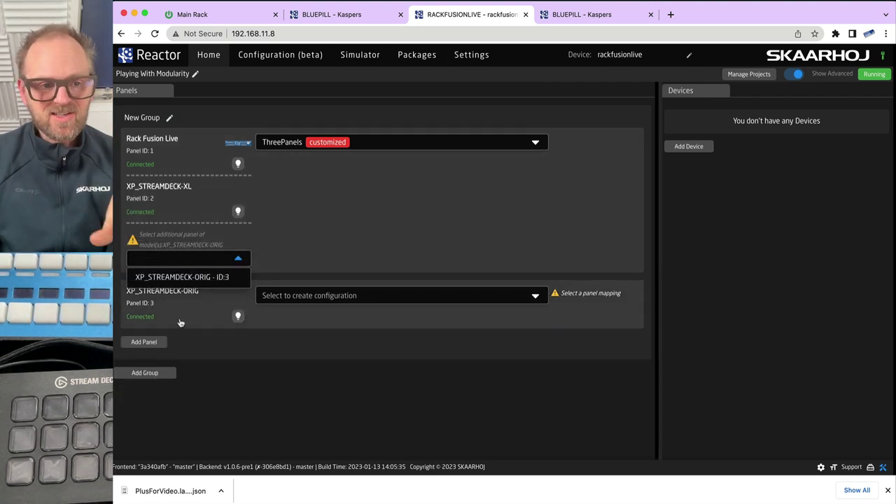
pyautogui.click(188, 278)
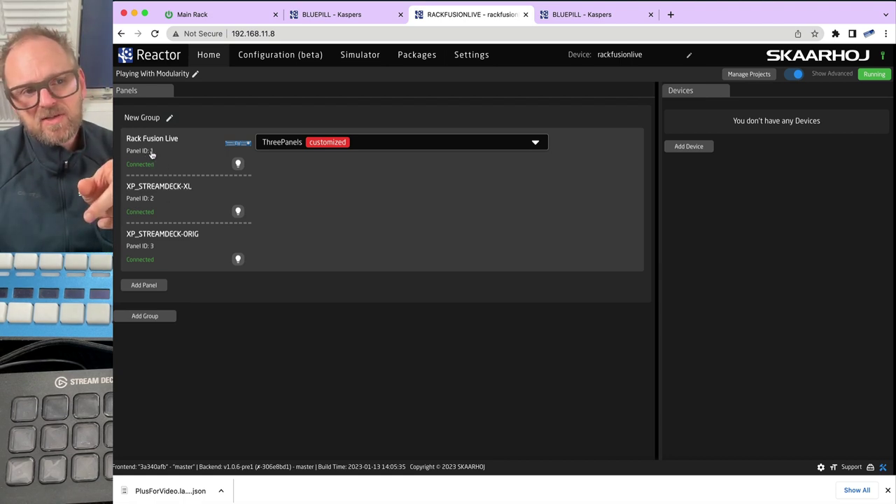
# - Review the HWCKeyMap panel entries in the Root Layer's raw file, save the file and close the raw editor
pyautogui.click(250, 63)
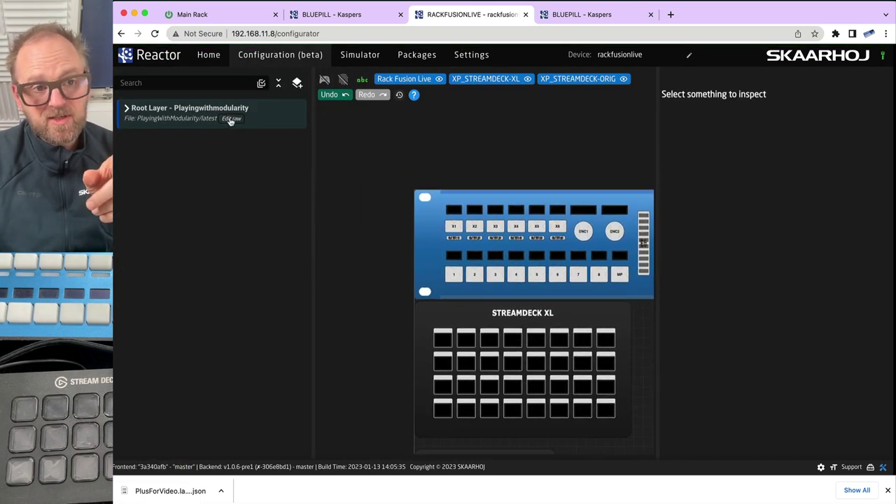
pyautogui.click(125, 109)
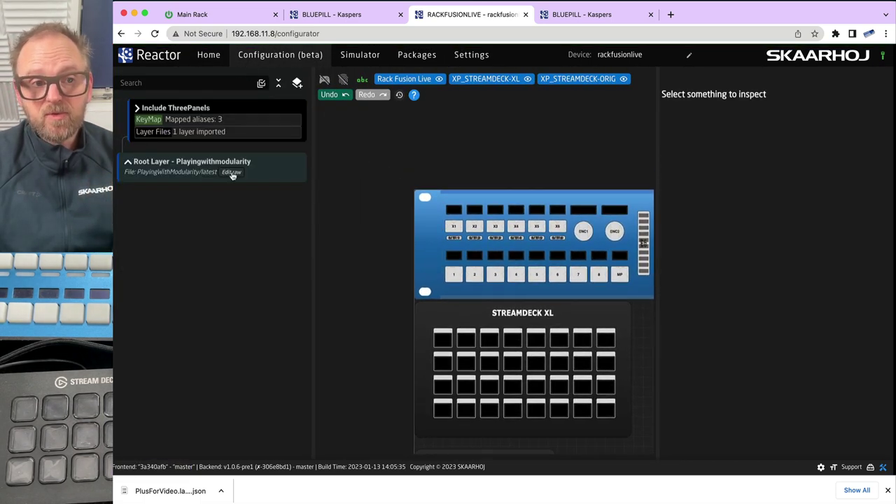
pyautogui.click(232, 172)
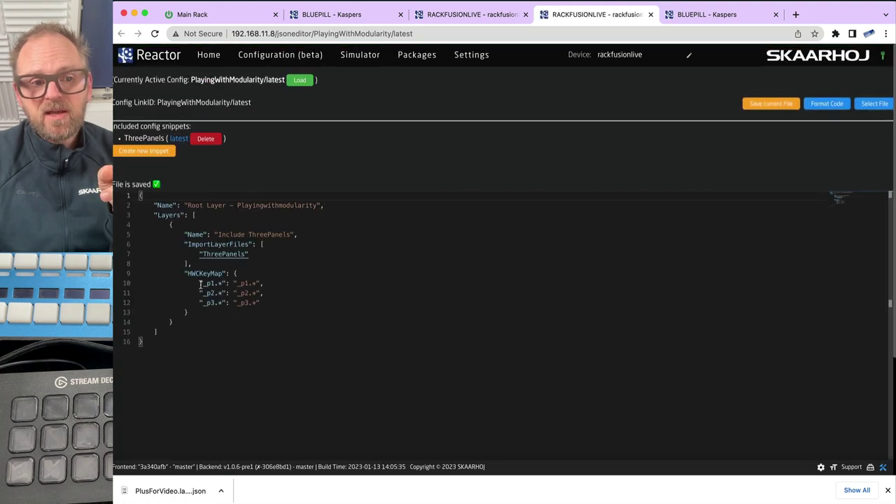
pyautogui.moveTo(198, 283); pyautogui.dragTo(273, 307)
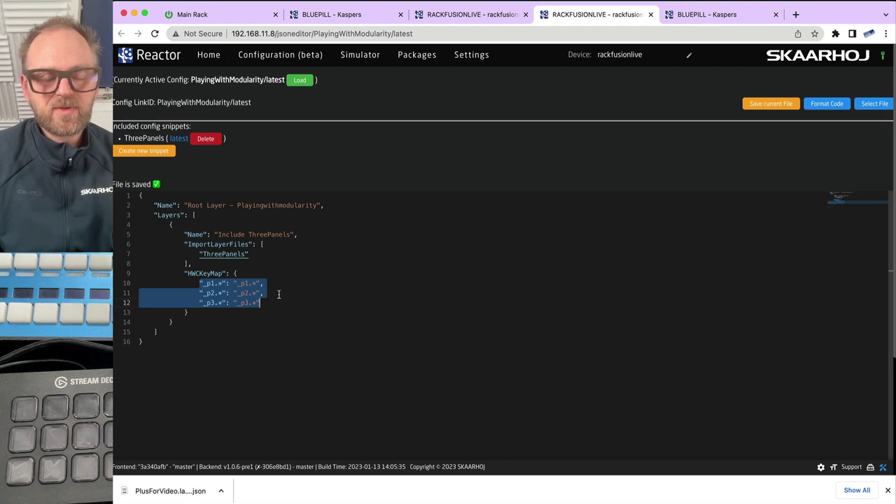
pyautogui.click(278, 291)
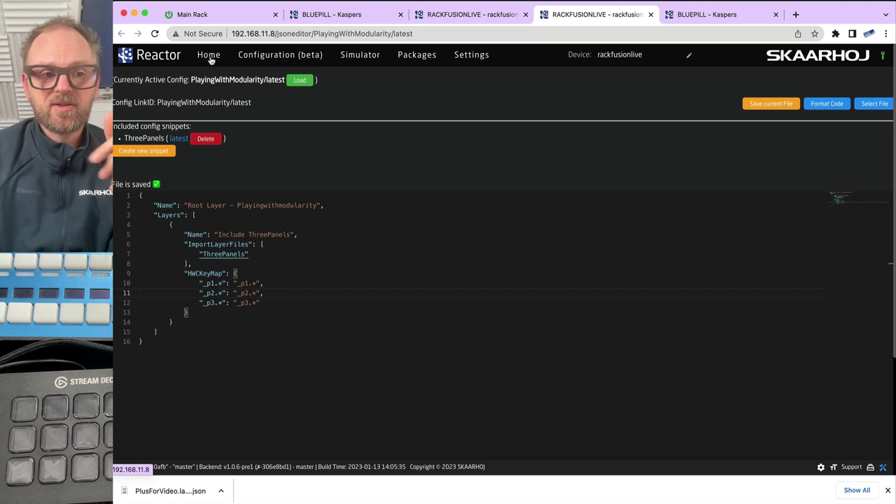
pyautogui.click(783, 107)
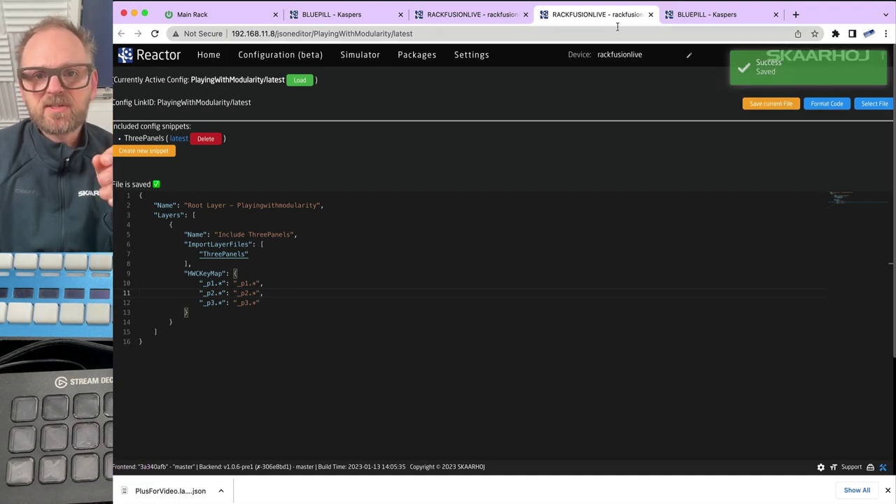
pyautogui.click(650, 15)
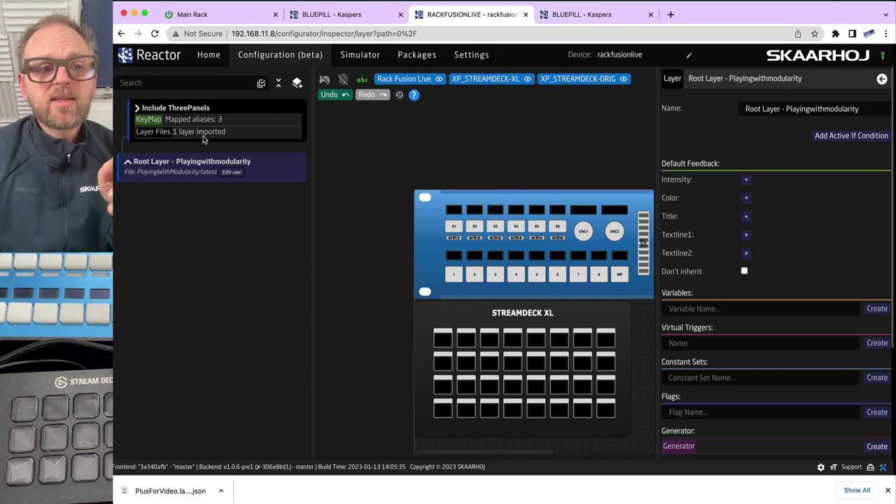
# - On the ThreePanels layer, select the Rack Fusion Live's lower button row and the first button rows of both Stream Decks together
pyautogui.click(137, 109)
pyautogui.click(209, 112)
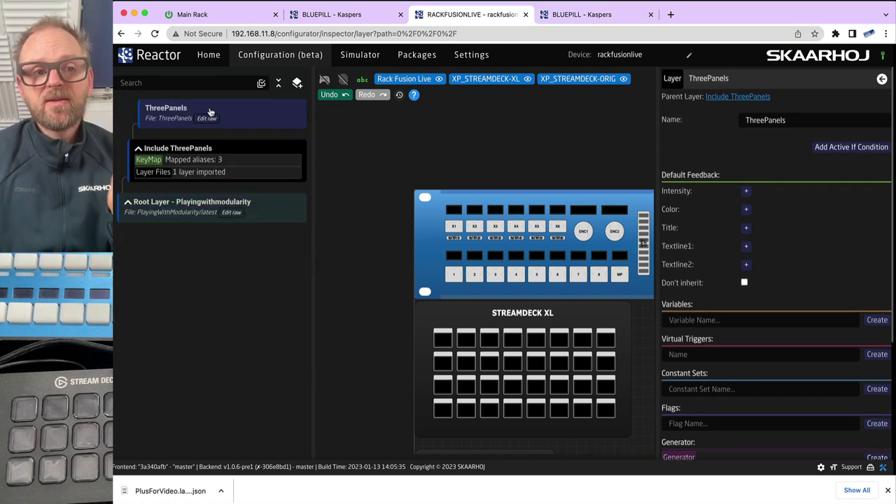
pyautogui.scroll(-2, 360, 250)
pyautogui.scroll(-2, 326, 176)
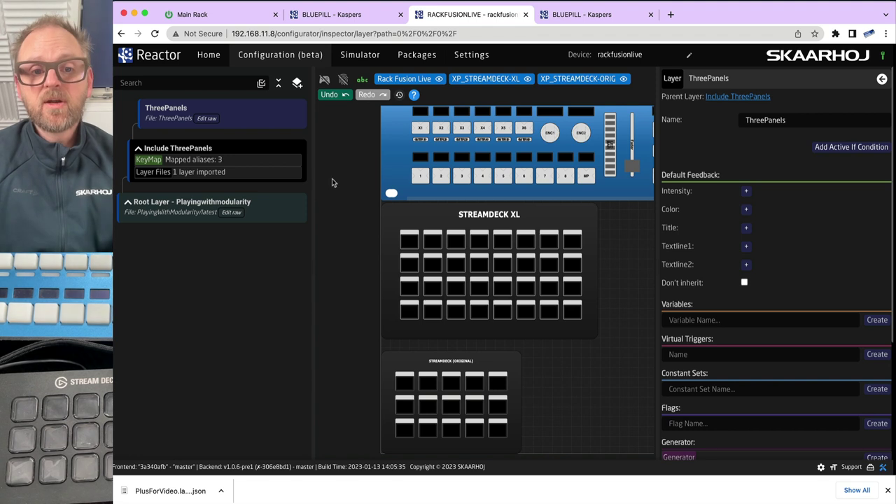
pyautogui.click(355, 137)
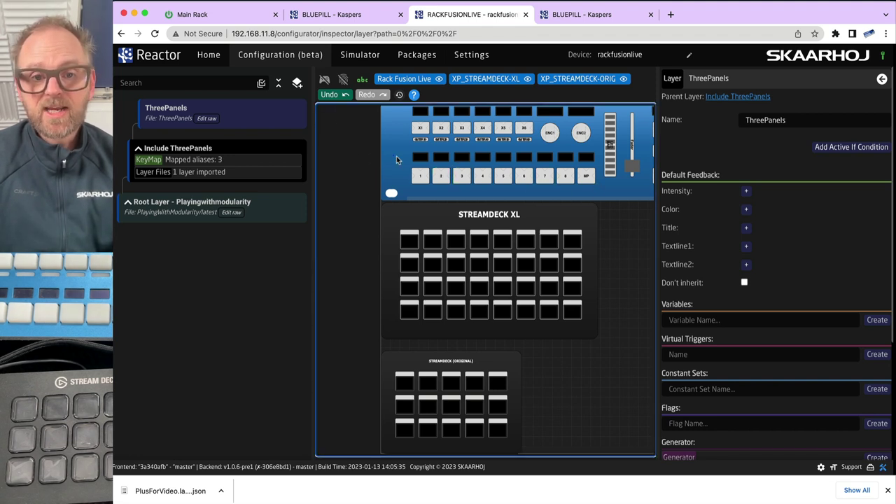
pyautogui.moveTo(396, 160); pyautogui.dragTo(589, 183)
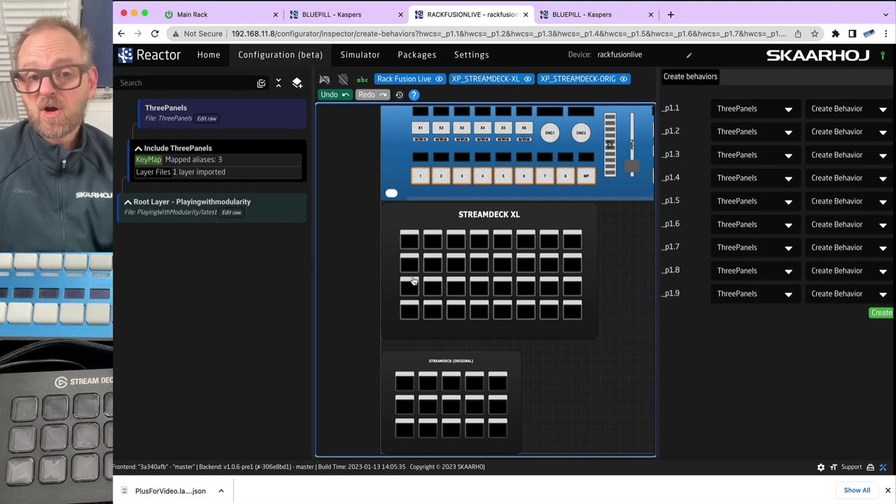
pyautogui.moveTo(528, 235); pyautogui.dragTo(589, 244)
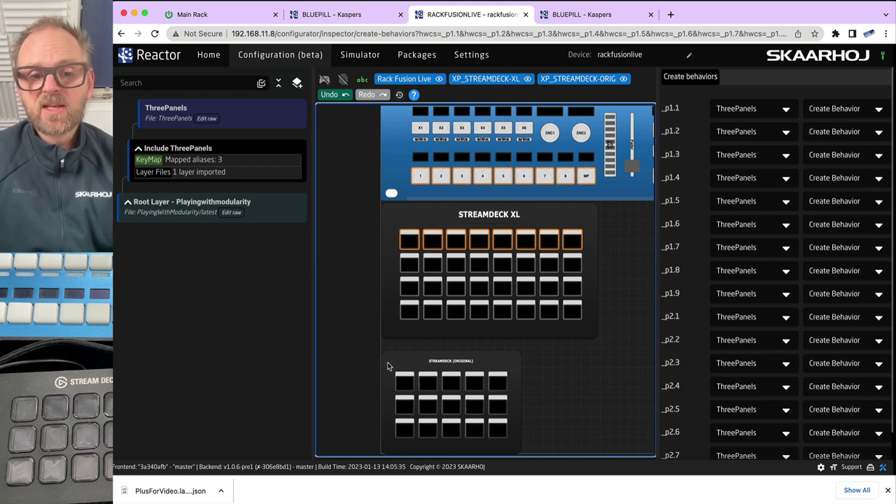
pyautogui.moveTo(516, 385); pyautogui.dragTo(515, 386)
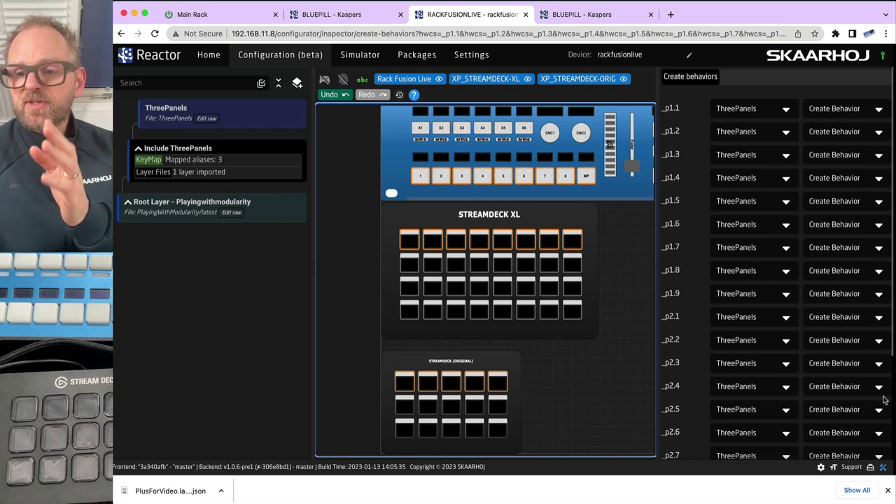
# - Create 10 pages on the ThreePanels layer from the selected buttons, with Selected Behaviors set to Copy and no variable name given
pyautogui.scroll(-3, 884, 399)
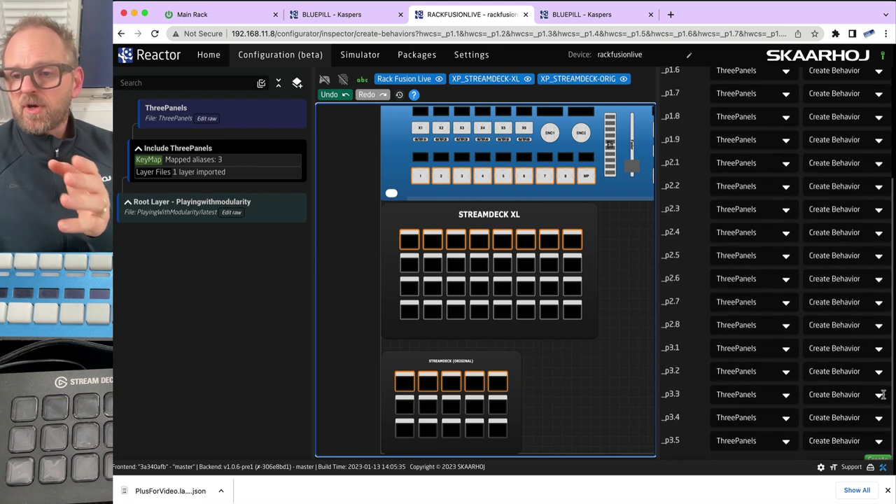
pyautogui.rightClick(410, 180)
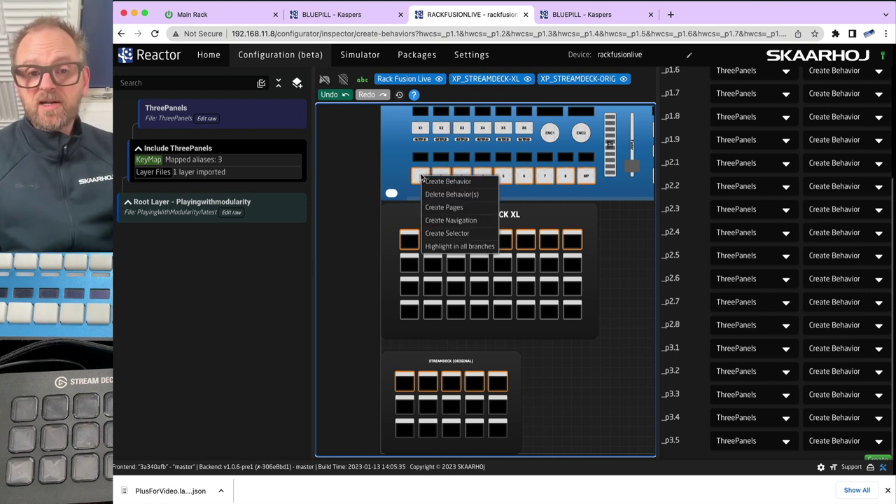
pyautogui.click(441, 198)
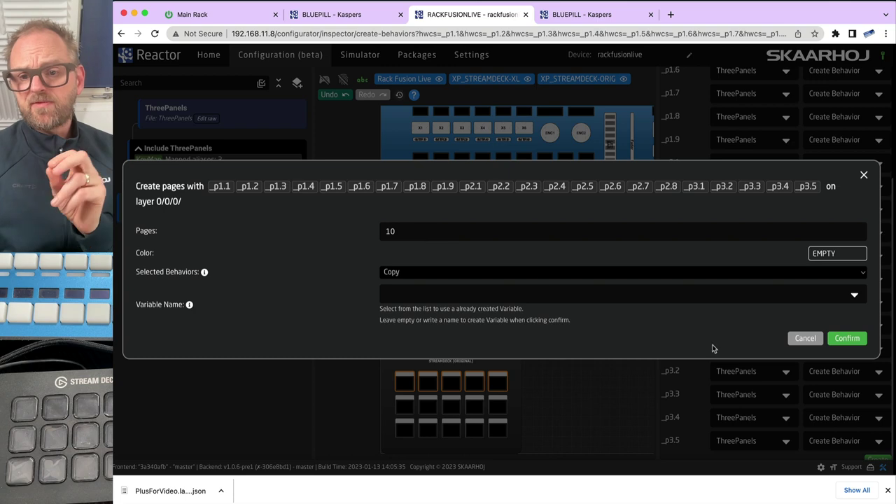
pyautogui.click(848, 338)
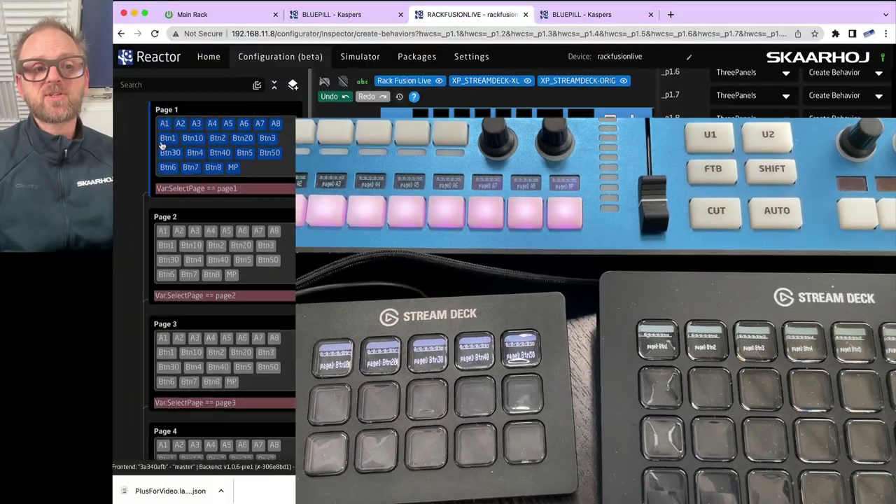
# - Open the SelectPage variable of the ThreePanels layer and set it to Page 10
pyautogui.scroll(-3, 175, 229)
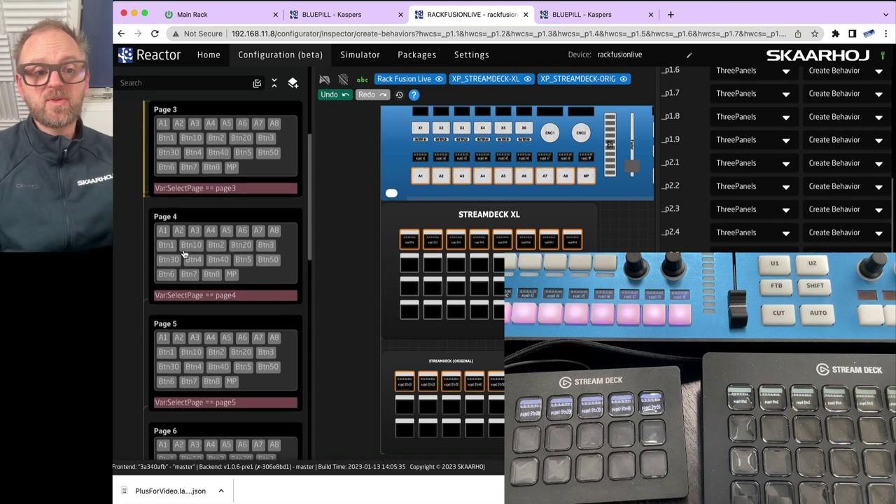
pyautogui.scroll(-18, 183, 254)
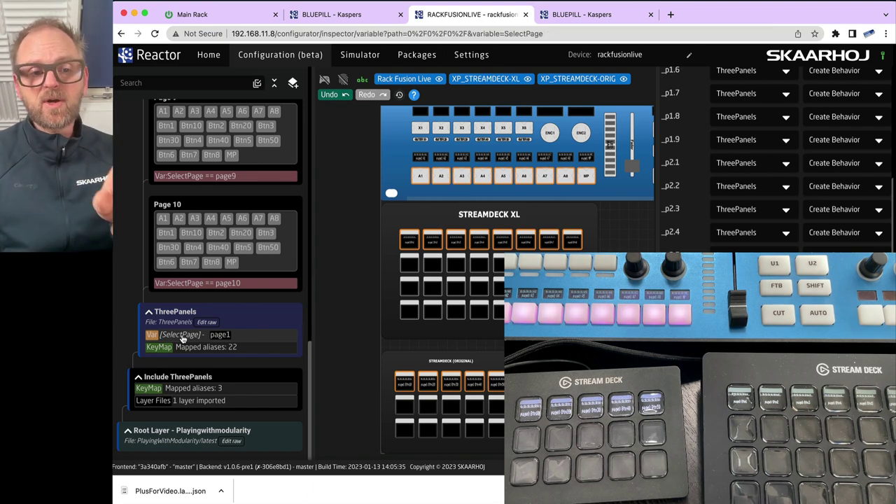
pyautogui.click(184, 336)
pyautogui.scroll(-2, 822, 284)
pyautogui.scroll(-3, 822, 284)
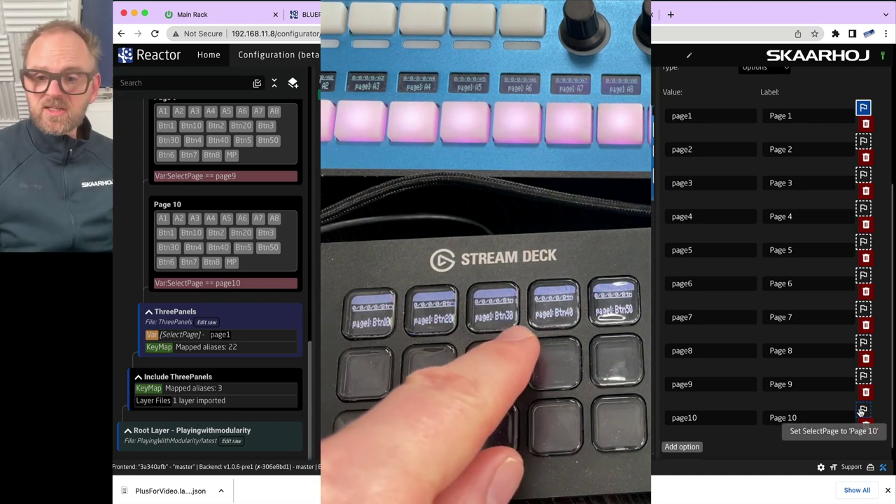
pyautogui.click(862, 411)
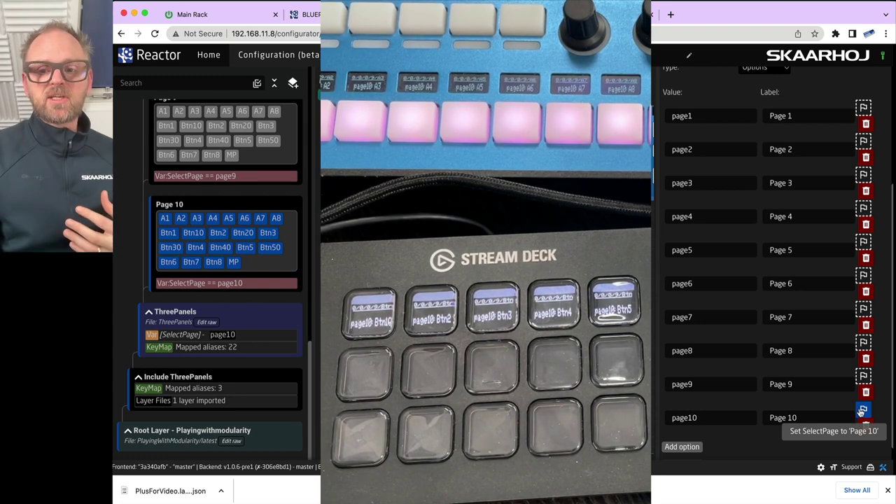
# - Test the page switching by setting SelectPage to Page 9 and Page 8, and return through Page 9 to Page 10
pyautogui.click(863, 376)
pyautogui.click(863, 343)
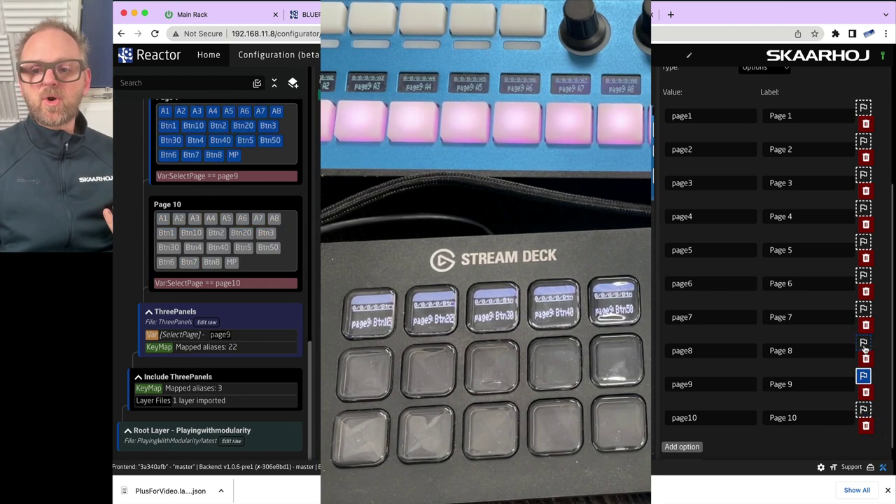
pyautogui.click(863, 342)
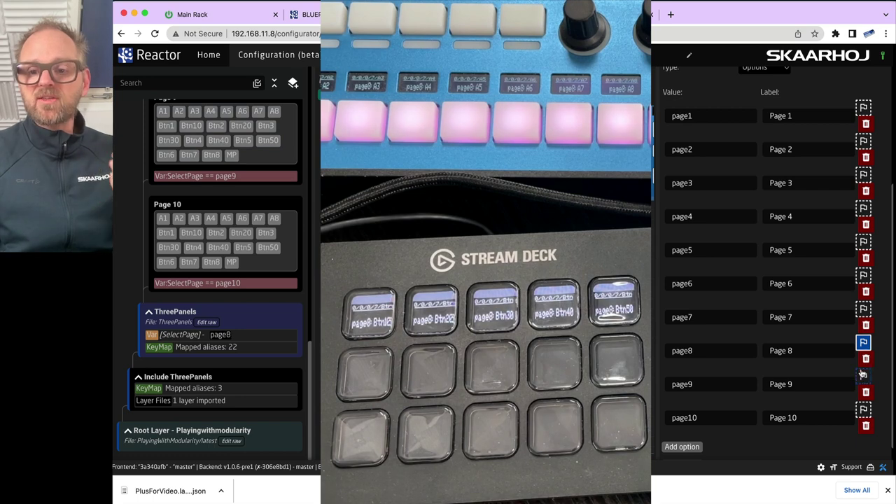
pyautogui.click(863, 376)
pyautogui.click(863, 409)
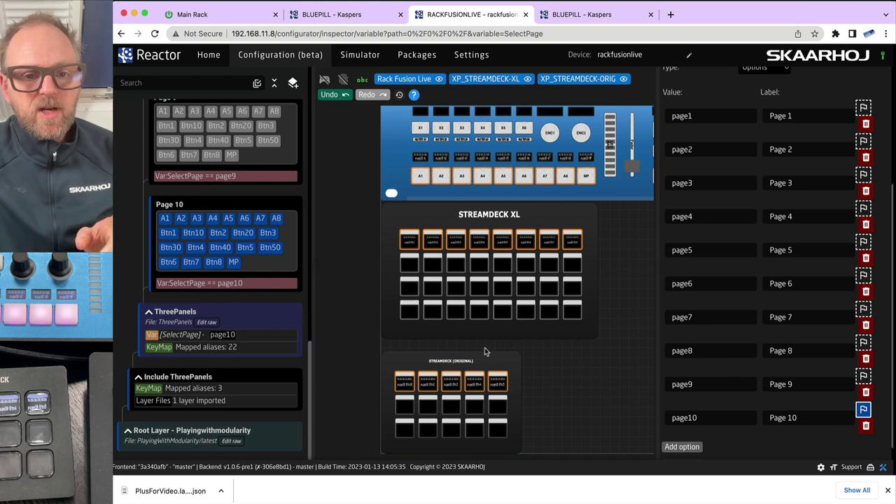
# - Create a behavior for the Rack Fusion Live's ENC1 encoder on the ThreePanels layer
pyautogui.scroll(3, 592, 246)
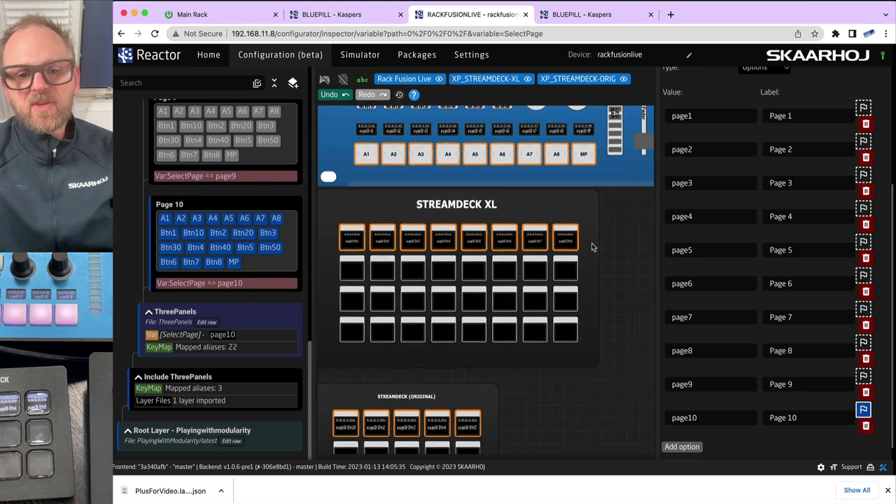
pyautogui.scroll(3, 588, 232)
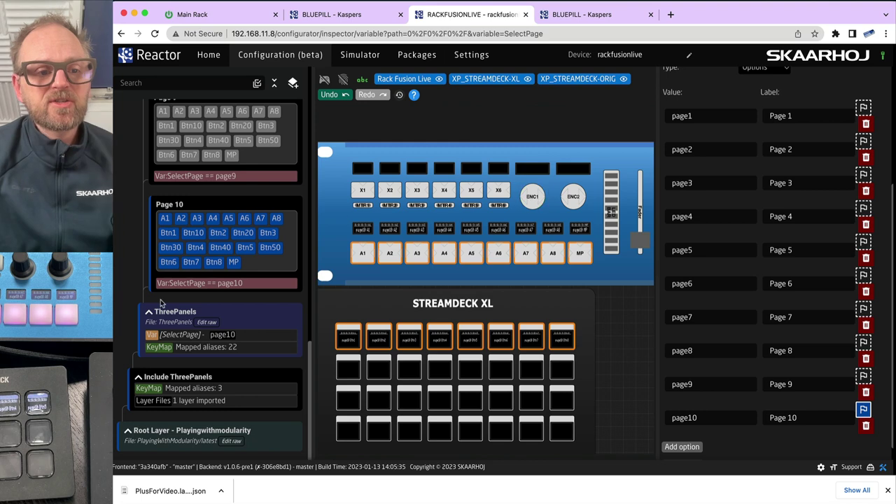
pyautogui.click(220, 316)
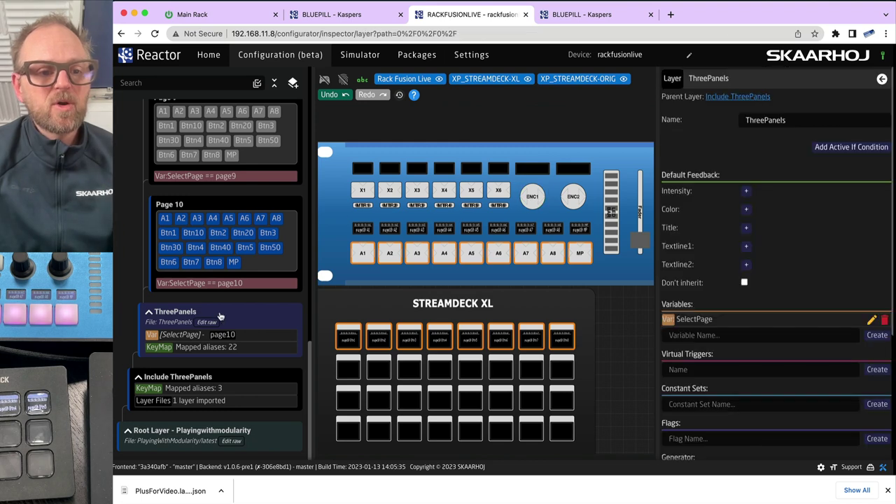
pyautogui.click(533, 198)
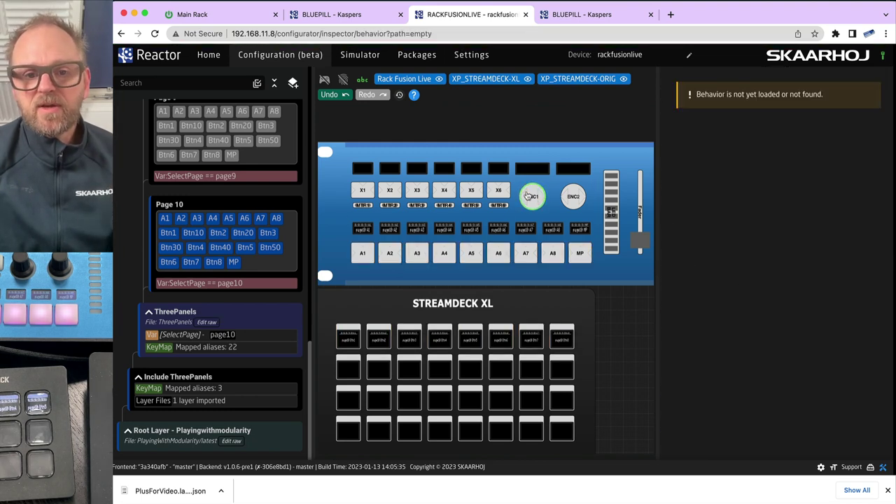
pyautogui.rightClick(529, 196)
pyautogui.click(534, 173)
pyautogui.rightClick(534, 195)
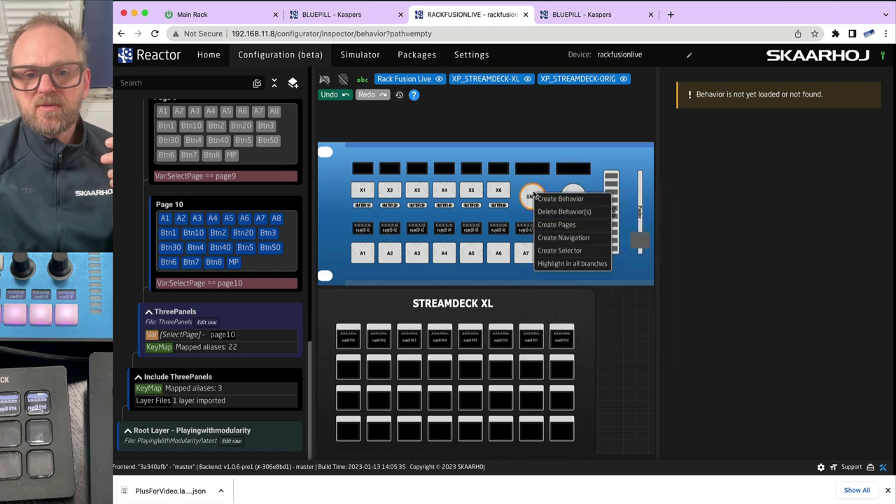
pyautogui.click(549, 199)
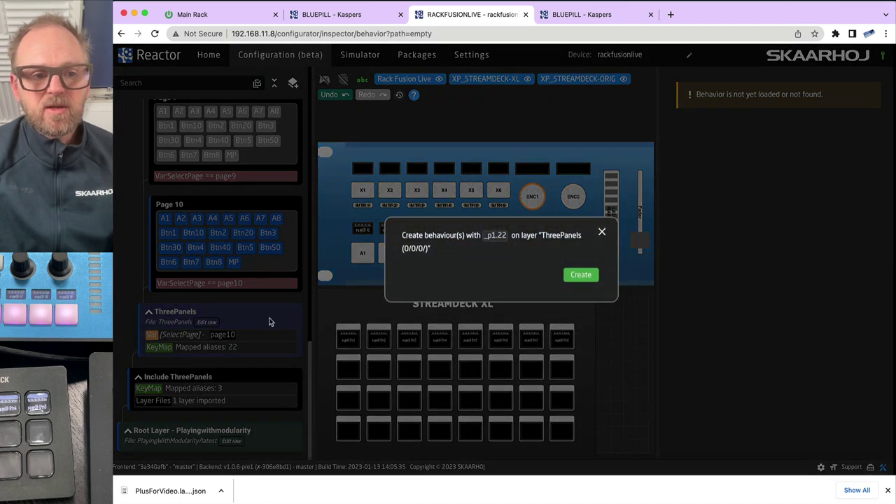
pyautogui.click(584, 275)
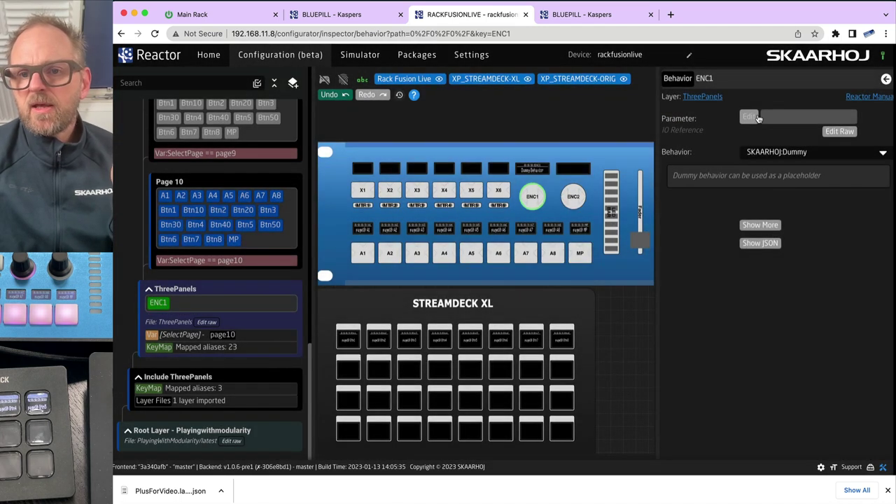
# - Assign the variable SelectPage as the parameter of the ENC1 behavior
pyautogui.click(749, 117)
pyautogui.click(389, 191)
pyautogui.click(479, 268)
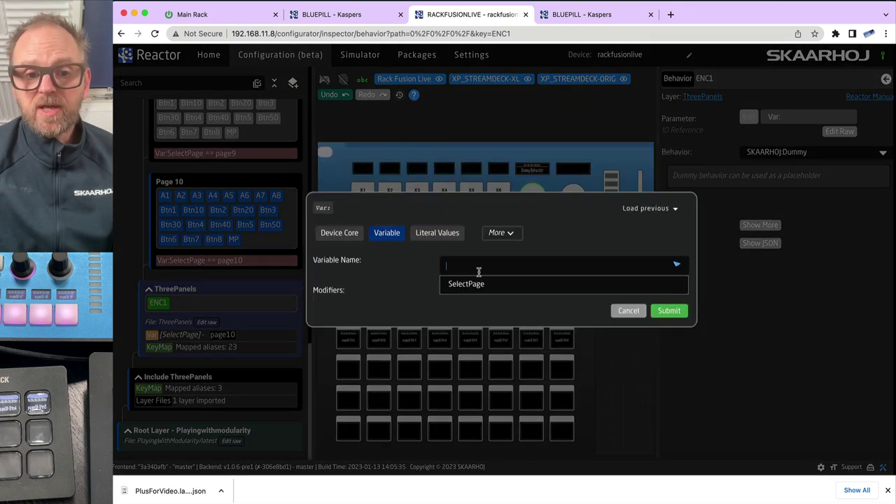
pyautogui.click(467, 283)
pyautogui.click(669, 310)
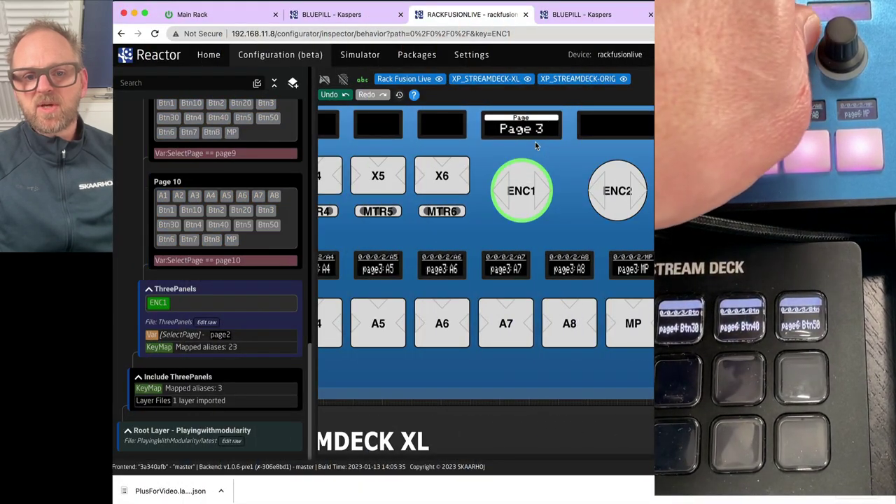
# - Examine which page layer is active in the tree and on all three panels as the ENC1 encoder changes the page
pyautogui.scroll(3, 233, 198)
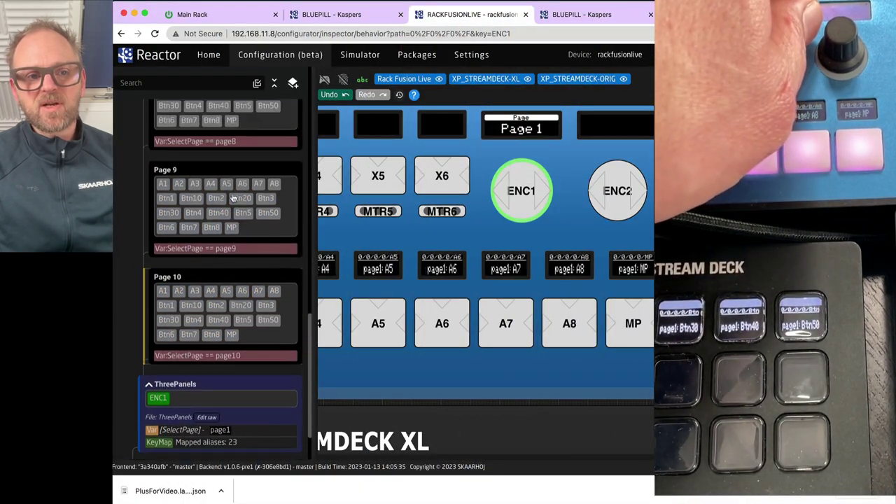
pyautogui.scroll(15, 234, 198)
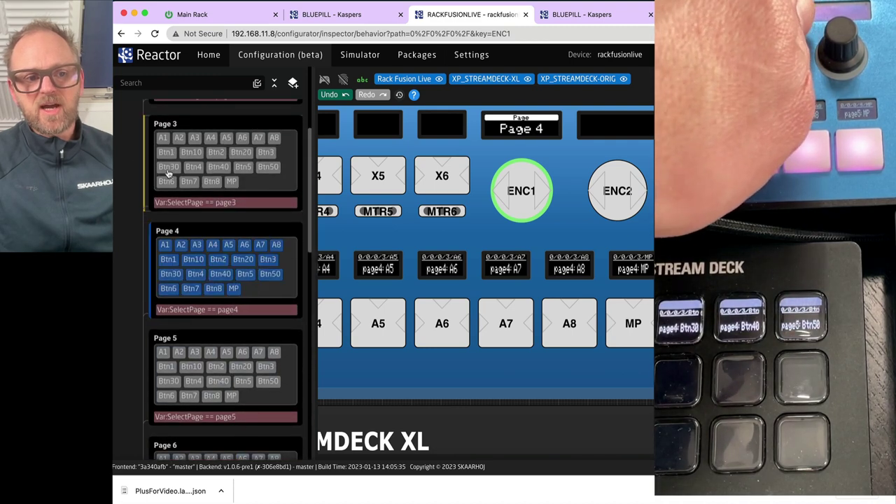
pyautogui.scroll(-5, 179, 182)
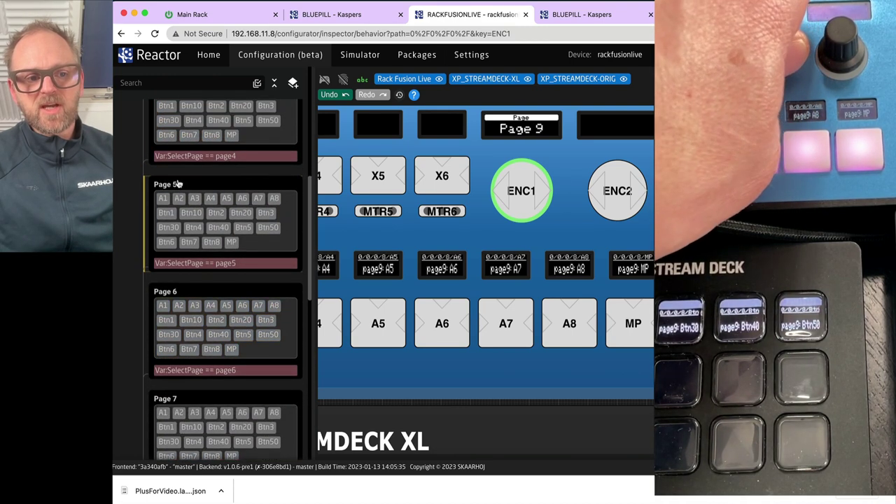
pyautogui.scroll(-3, 178, 183)
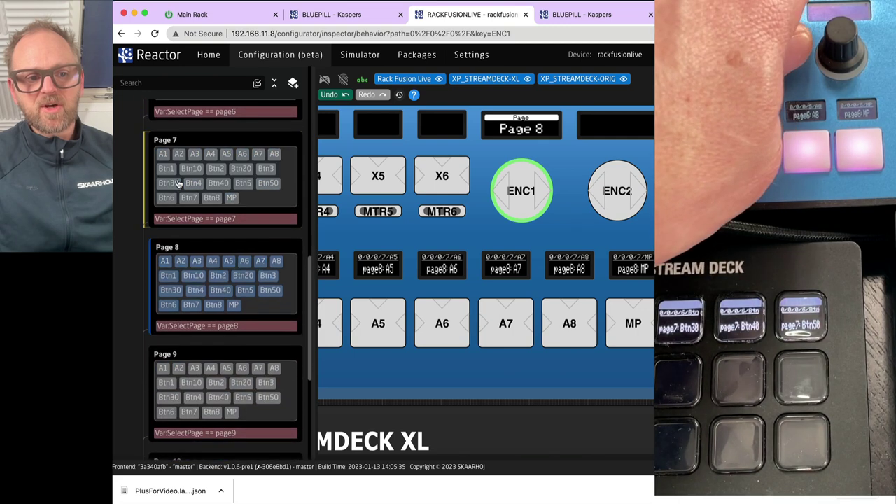
pyautogui.scroll(-4, 179, 184)
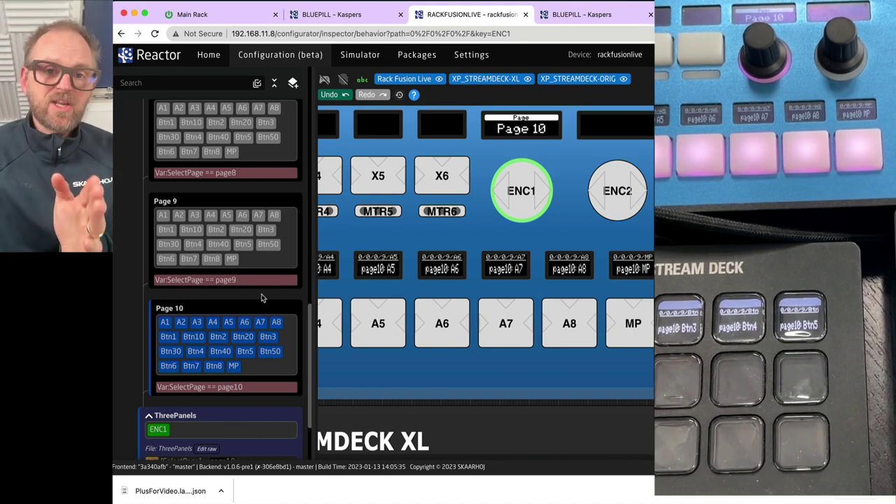
pyautogui.scroll(-5, 450, 297)
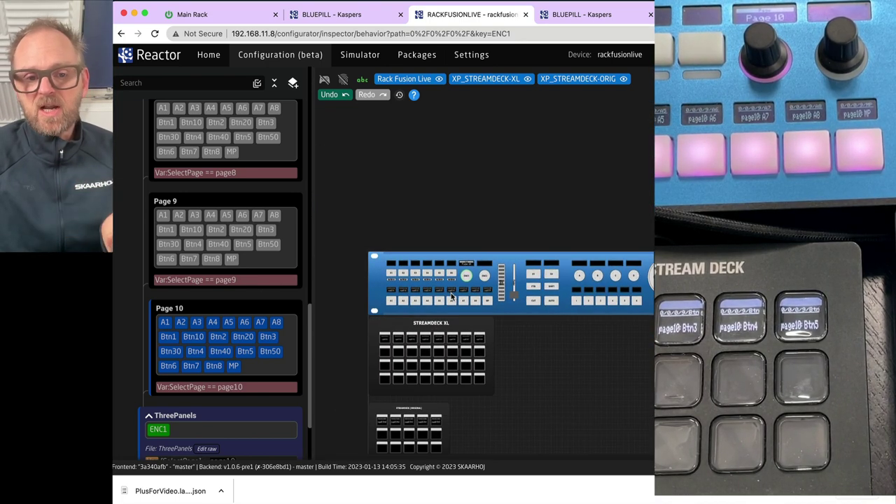
pyautogui.moveTo(512, 342); pyautogui.dragTo(527, 257)
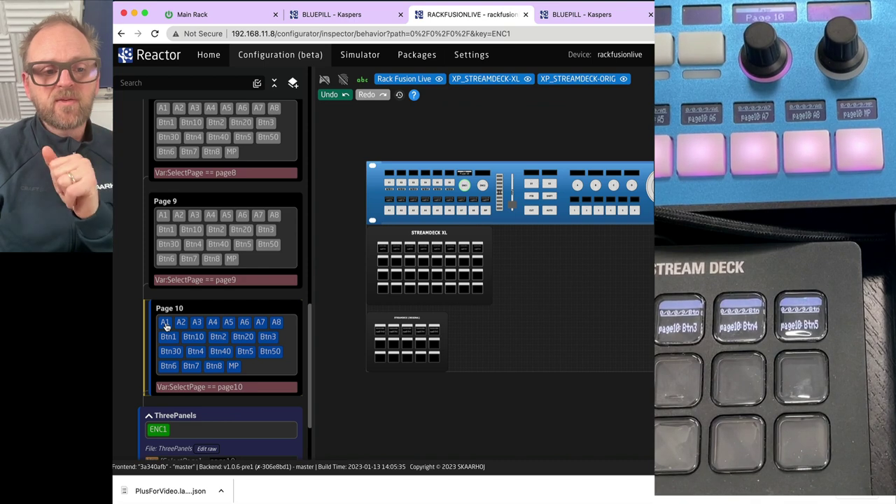
pyautogui.rightClick(188, 419)
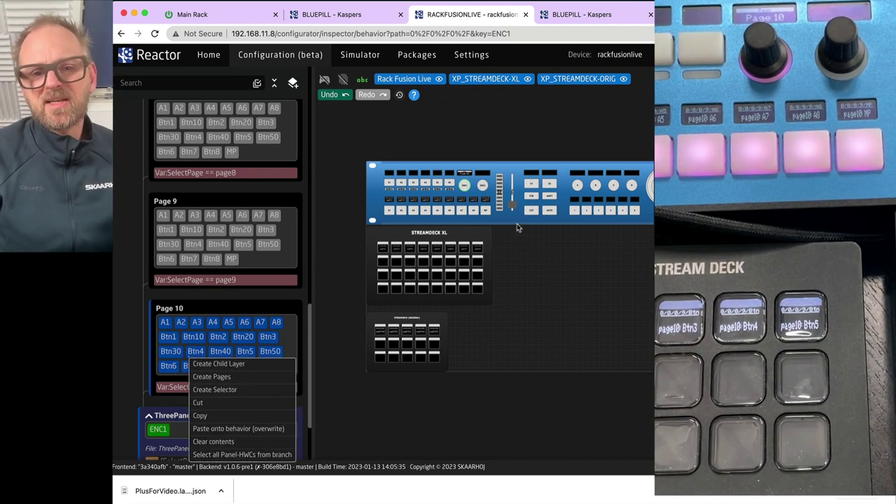
pyautogui.click(461, 183)
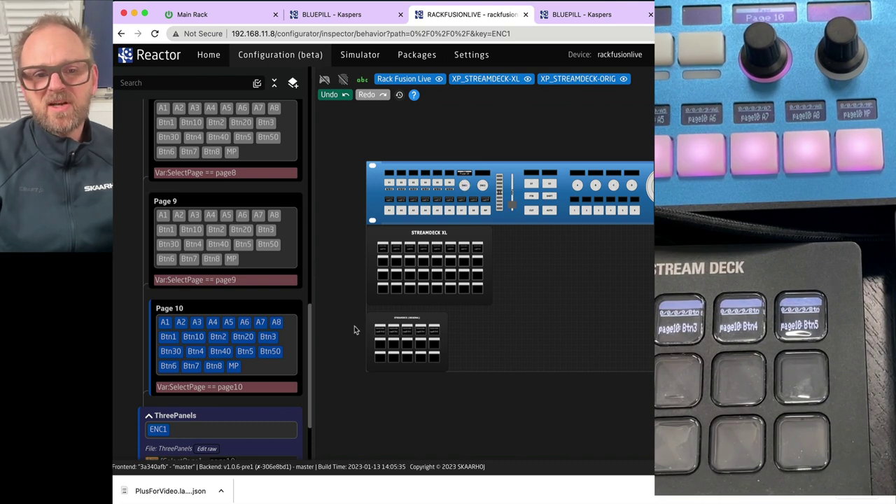
# - Create a child layer named Nav under the ThreePanels layer
pyautogui.click(383, 250)
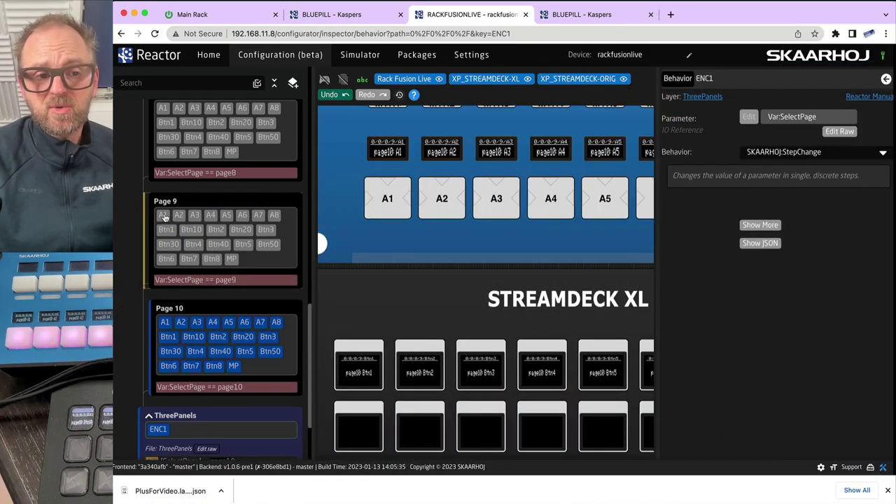
pyautogui.scroll(-3, 231, 313)
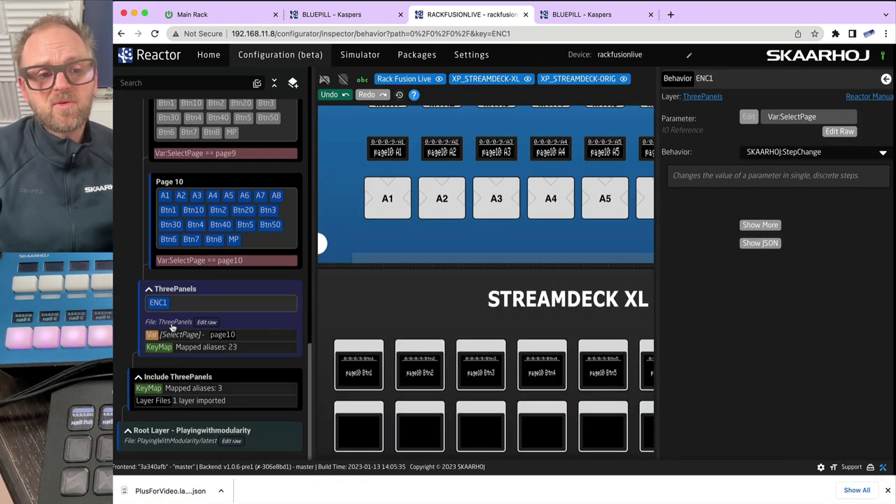
pyautogui.scroll(15, 184, 322)
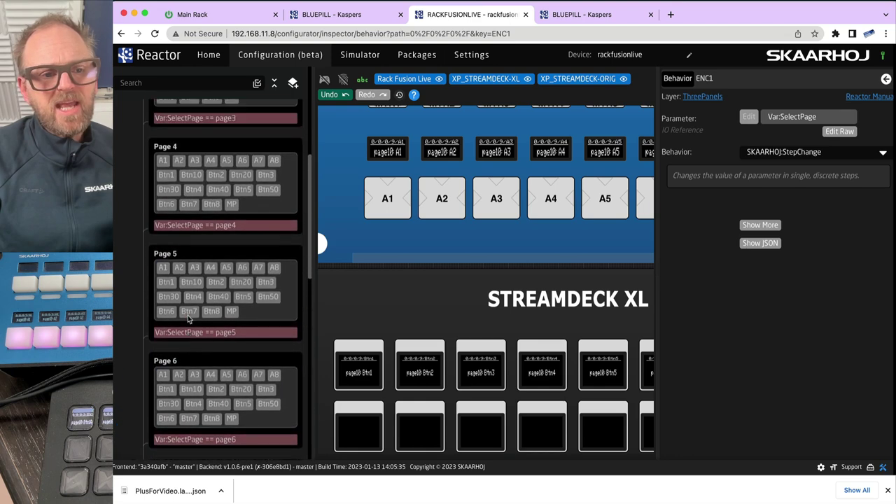
pyautogui.scroll(-15, 187, 315)
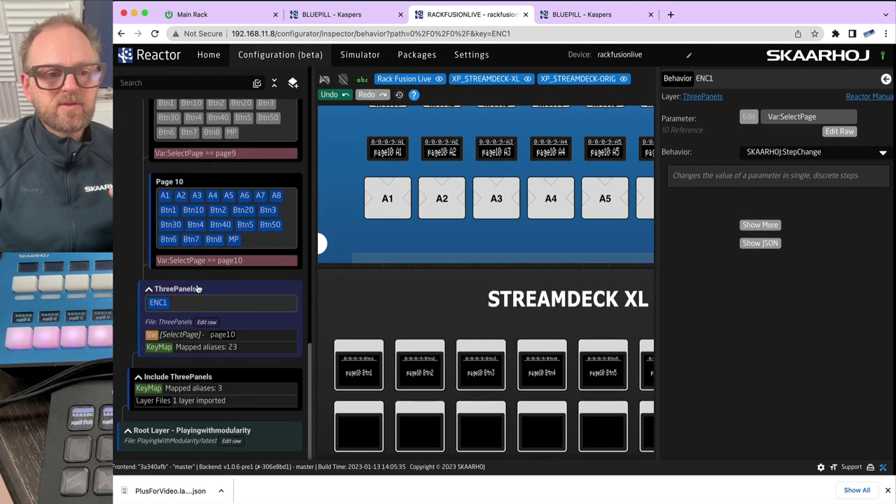
pyautogui.rightClick(198, 288)
pyautogui.click(216, 293)
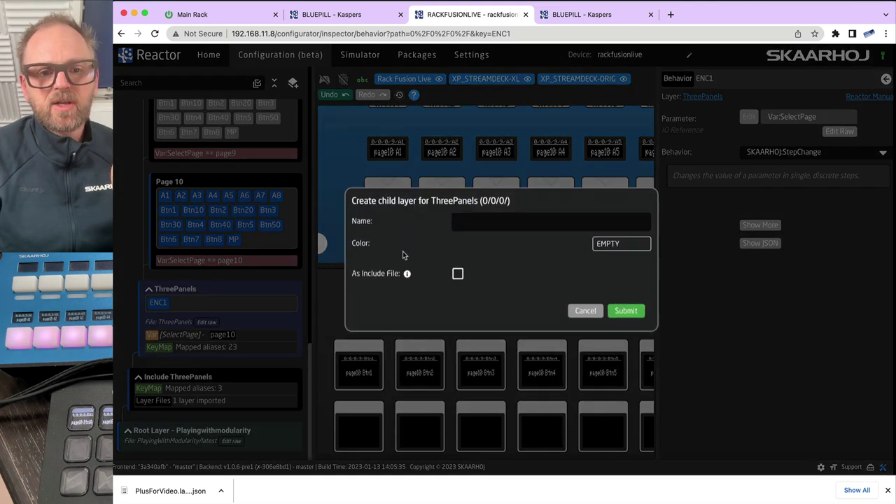
pyautogui.write('Na')
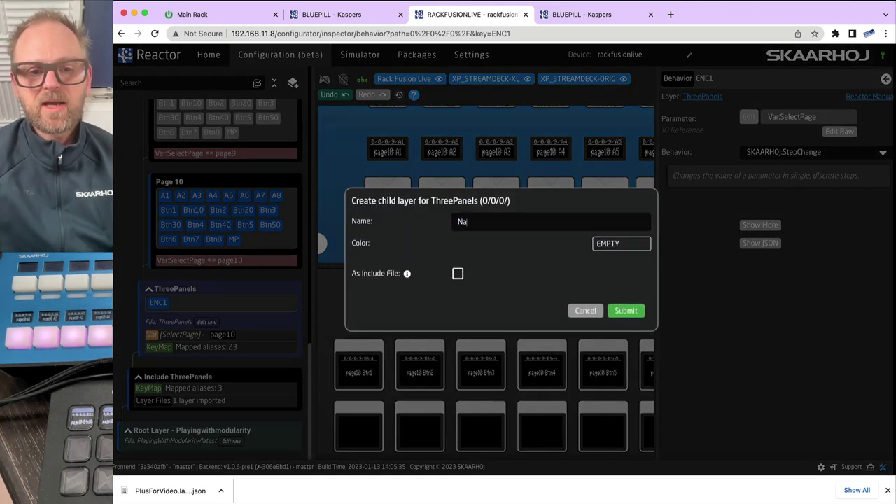
pyautogui.write('v')
pyautogui.click(630, 313)
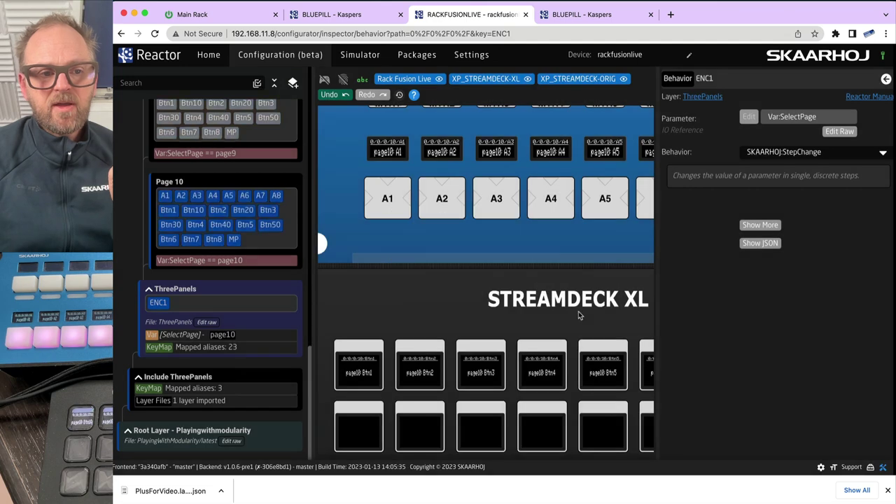
# - Create a behavior for the Rack Fusion Live's A1 button on the Nav layer
pyautogui.scroll(15, 209, 260)
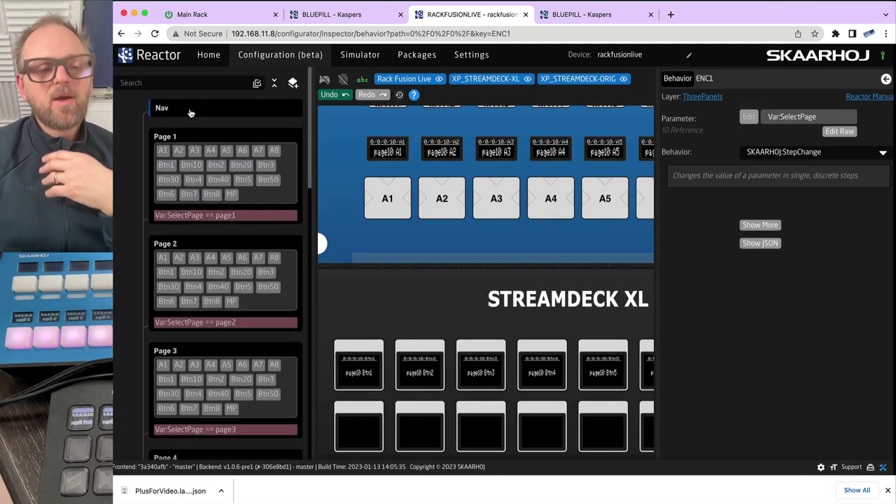
pyautogui.click(190, 113)
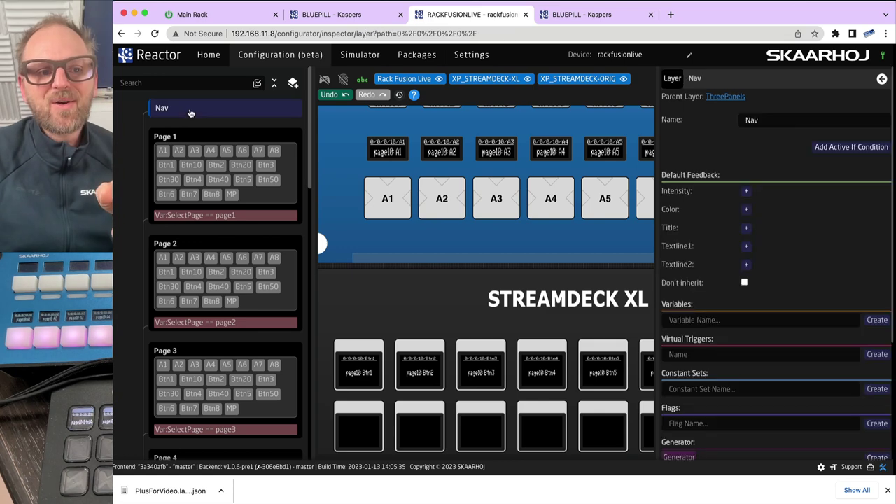
pyautogui.rightClick(389, 201)
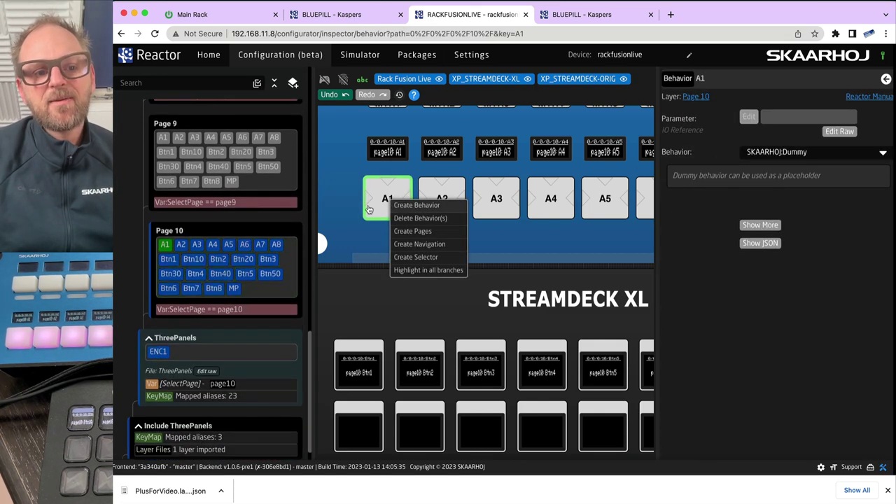
pyautogui.scroll(3, 268, 204)
pyautogui.scroll(10, 268, 204)
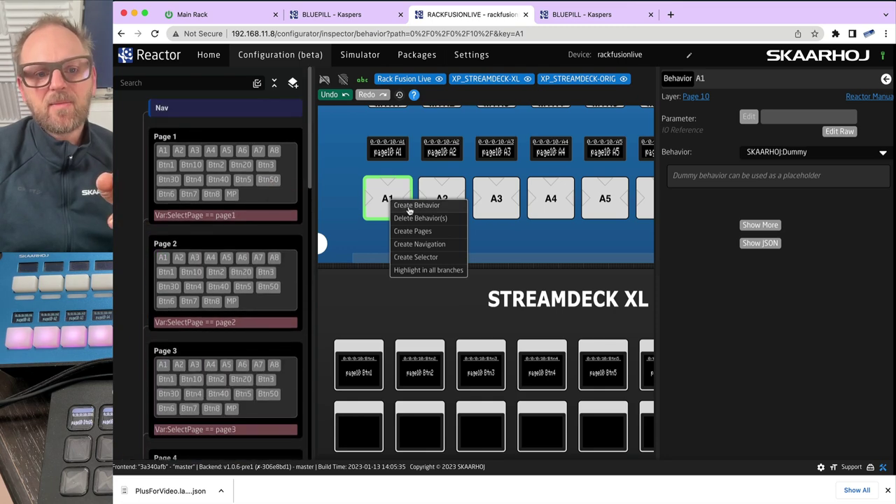
pyautogui.click(413, 206)
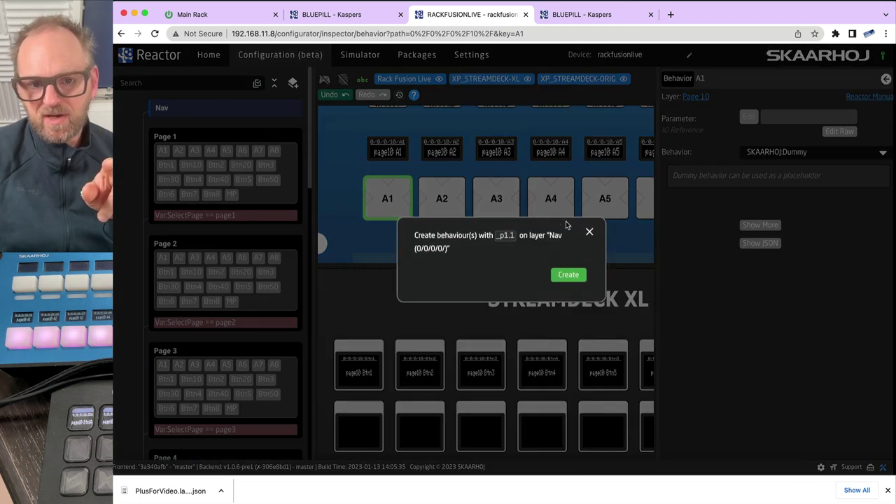
pyautogui.click(568, 275)
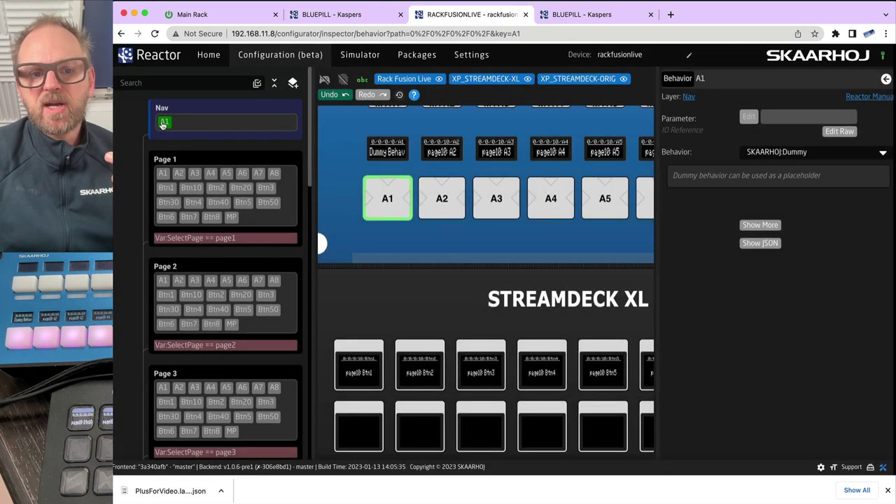
# - Set the default feedback color of the Nav layer's A1 behavior to red
pyautogui.click(769, 226)
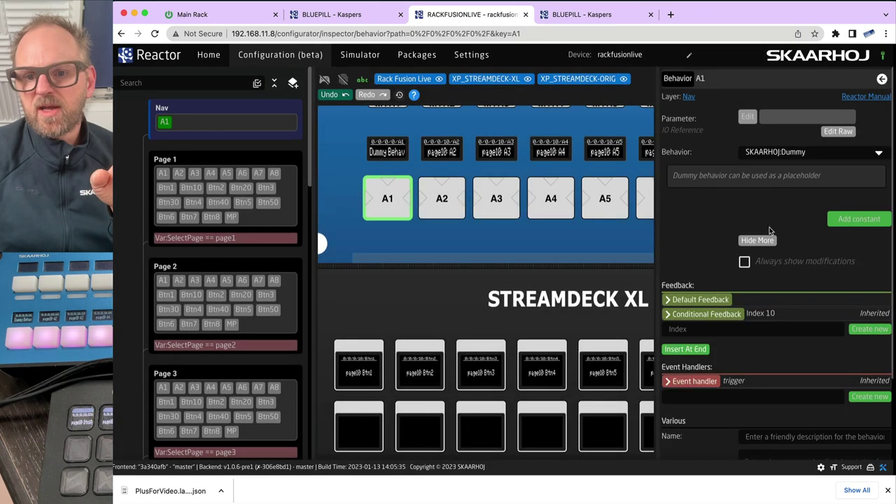
pyautogui.click(696, 298)
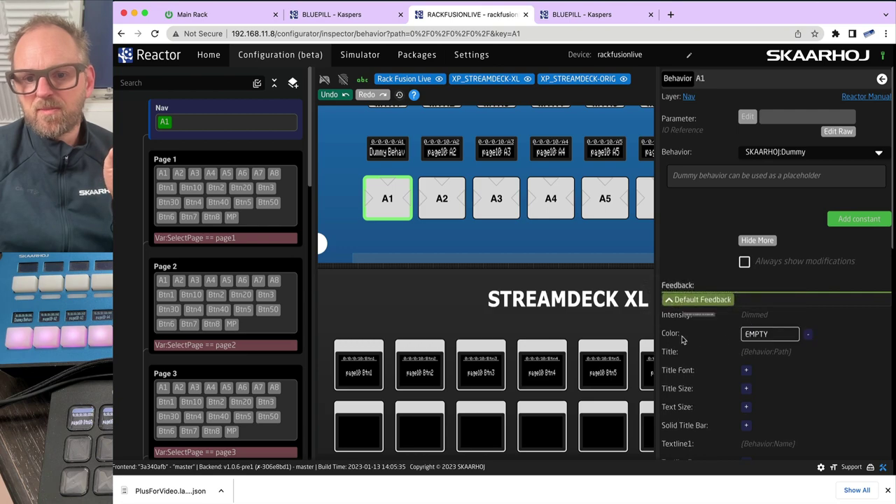
pyautogui.click(760, 336)
pyautogui.click(424, 239)
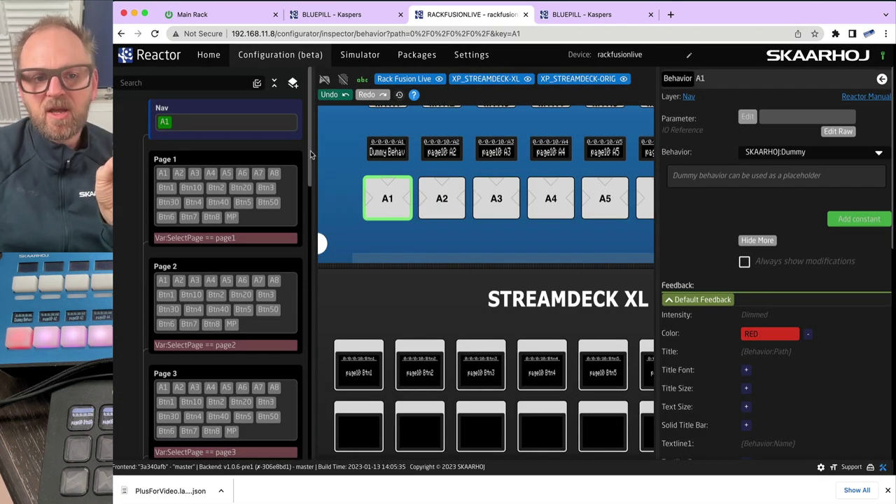
pyautogui.click(324, 78)
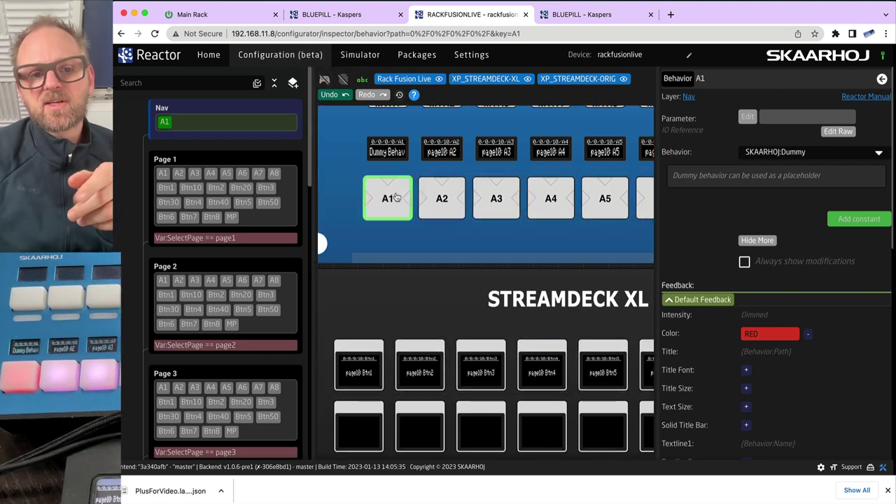
# - Assign the variable SelectPage as the parameter of the Nav layer's A1 behavior
pyautogui.click(748, 118)
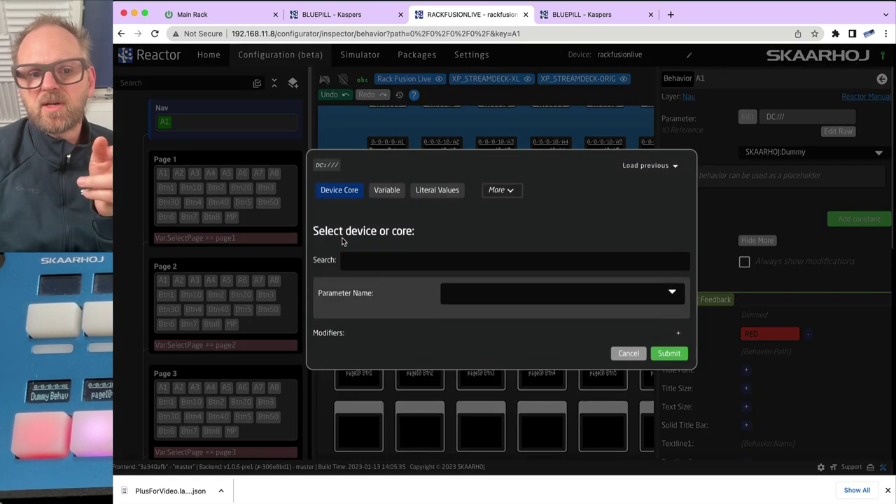
pyautogui.click(384, 190)
pyautogui.click(482, 264)
pyautogui.click(481, 285)
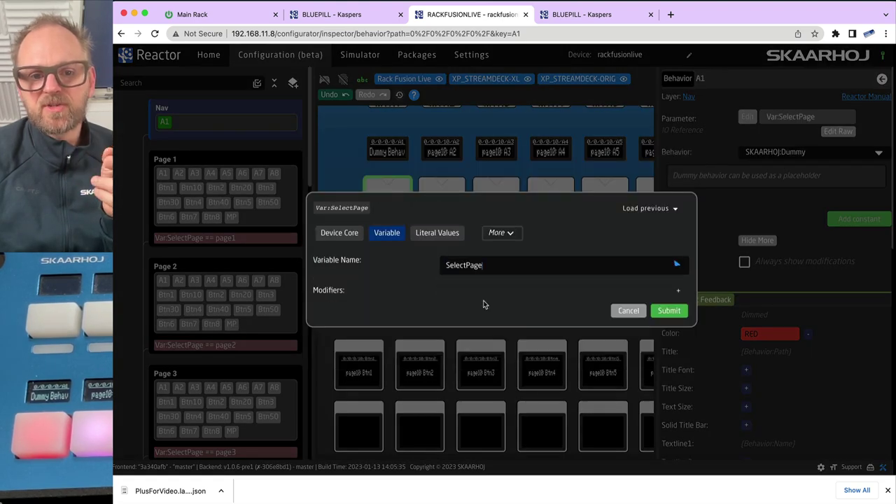
pyautogui.click(668, 311)
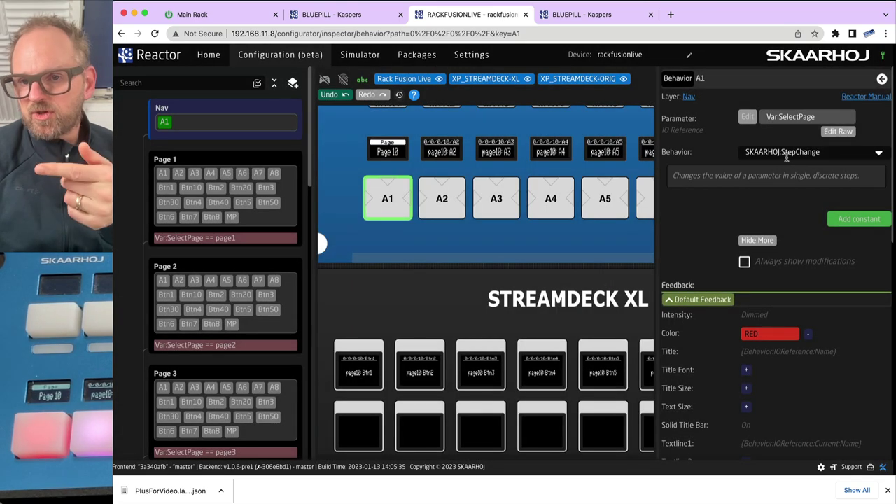
# - Turn on simulation mode and step through the pages with the simulated A1 button, ending on Page 10
pyautogui.click(324, 78)
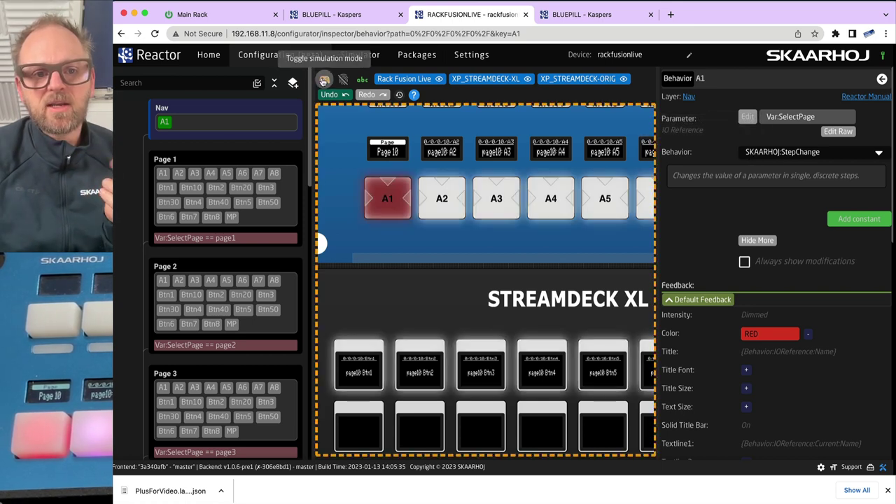
pyautogui.click(370, 200)
pyautogui.click(377, 201)
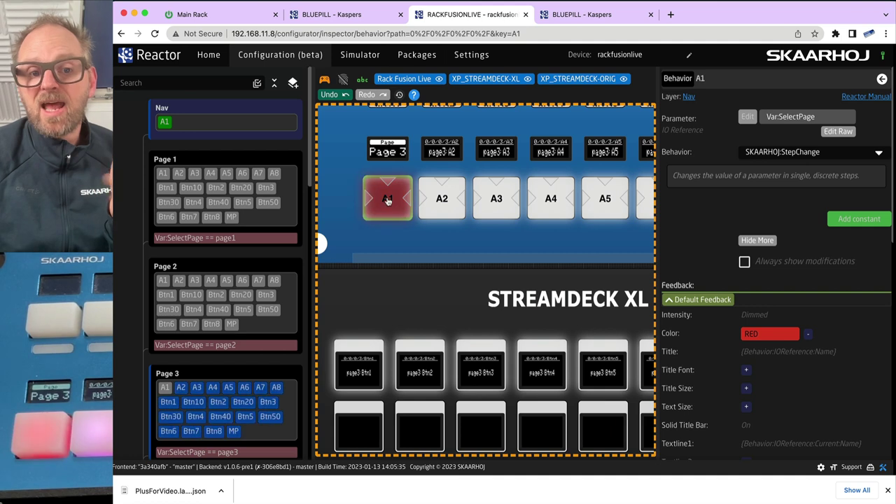
pyautogui.click(388, 202)
pyautogui.click(388, 201)
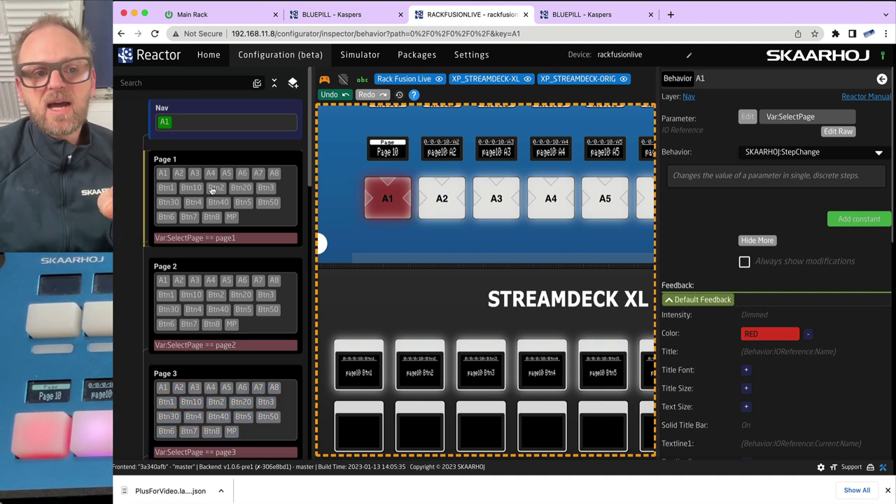
# - Test stepping forward and back between Page 1 and Page 2 with the simulated A1 button, ending on Page 1
pyautogui.click(368, 197)
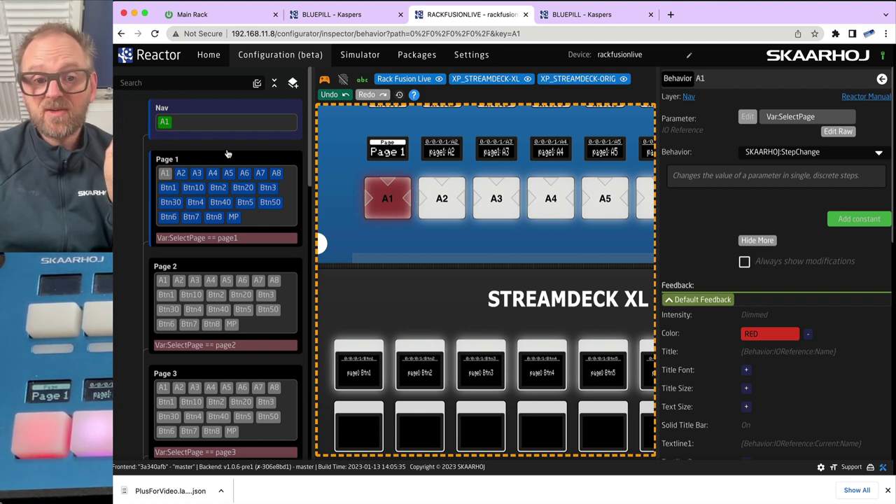
pyautogui.click(406, 201)
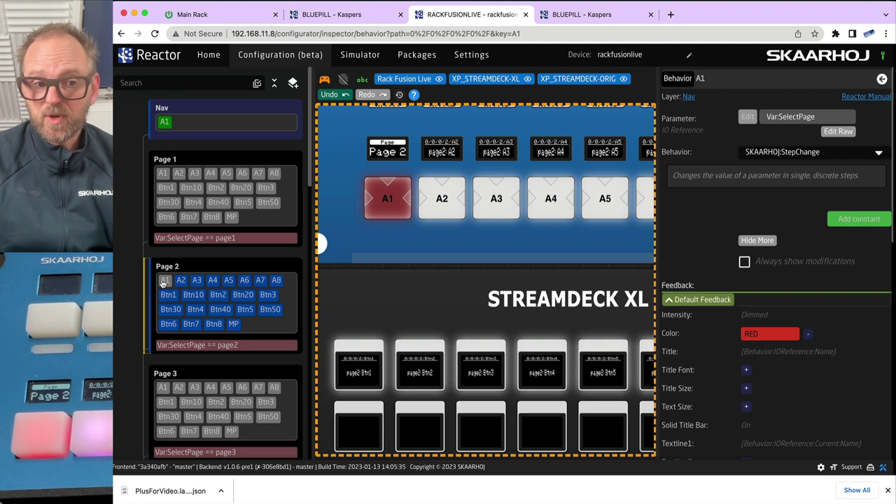
pyautogui.click(408, 201)
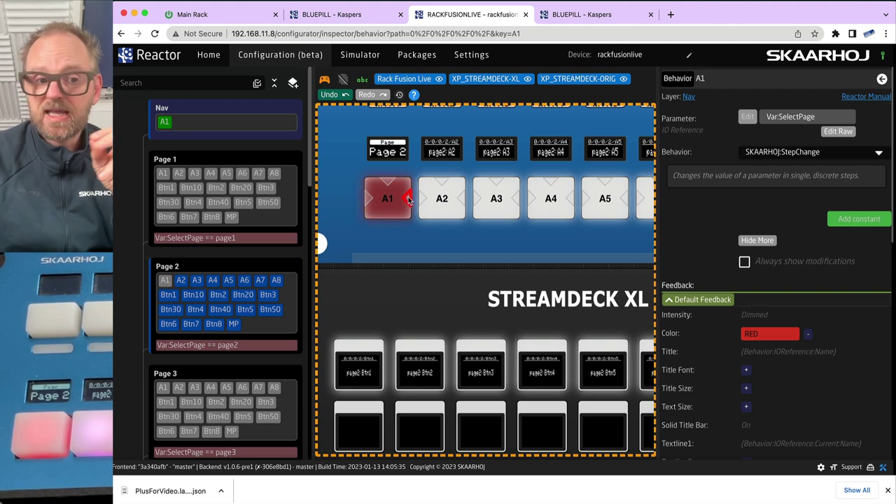
pyautogui.click(369, 199)
pyautogui.click(369, 200)
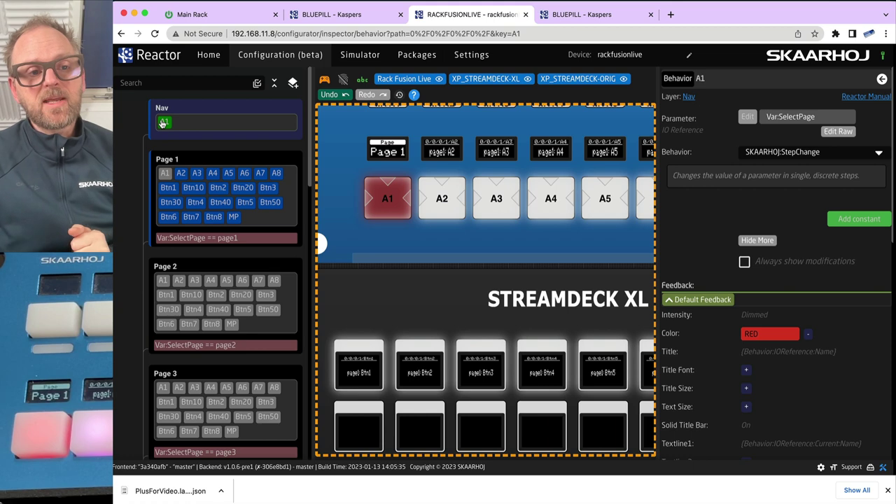
pyautogui.scroll(-15, 212, 291)
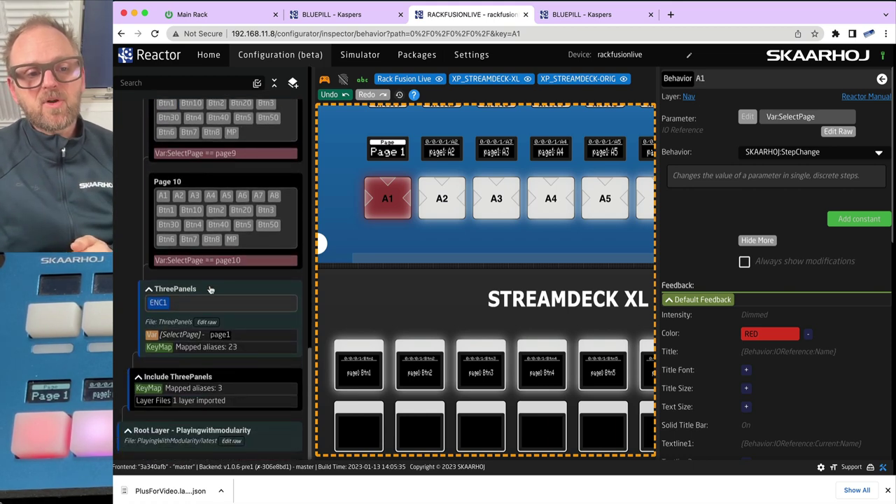